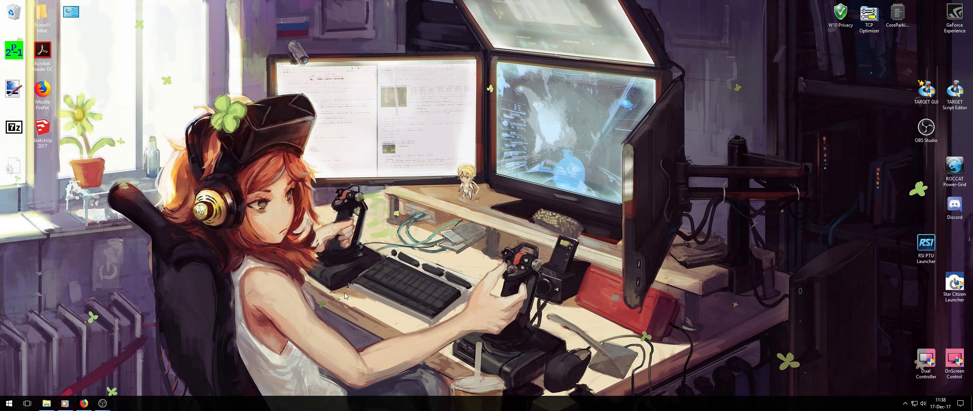
Search Google for "obs studio" in Firefox and open the Open Broadcaster Software home page.
click(84, 403)
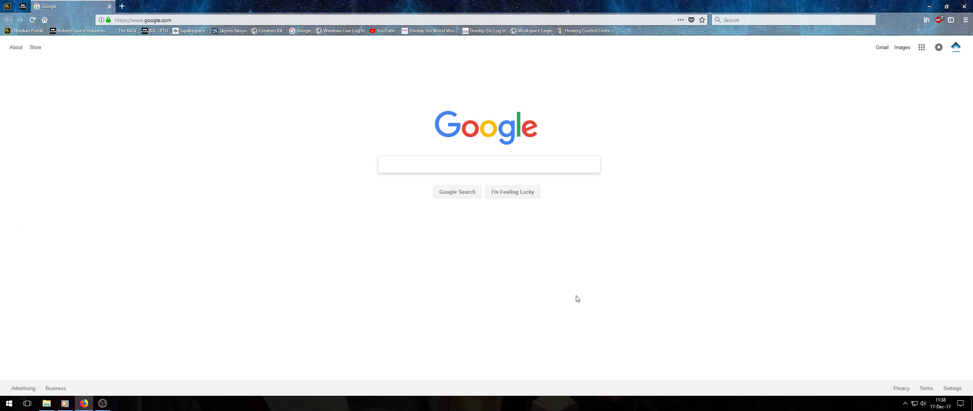
text(OBS)
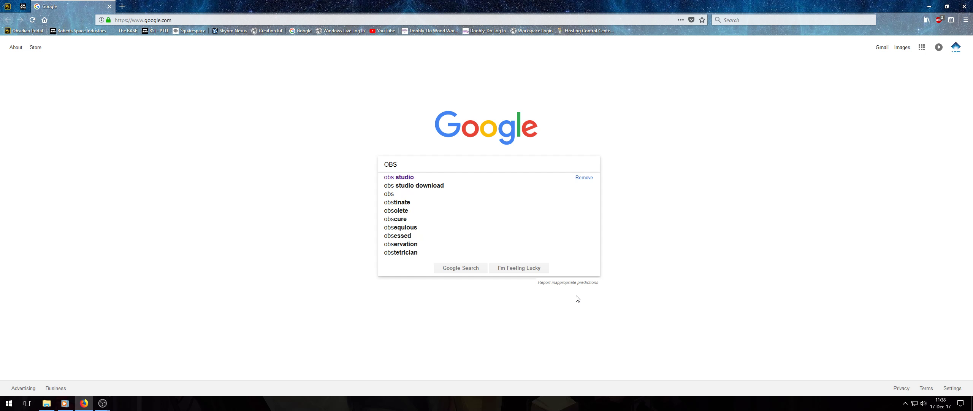
click(419, 178)
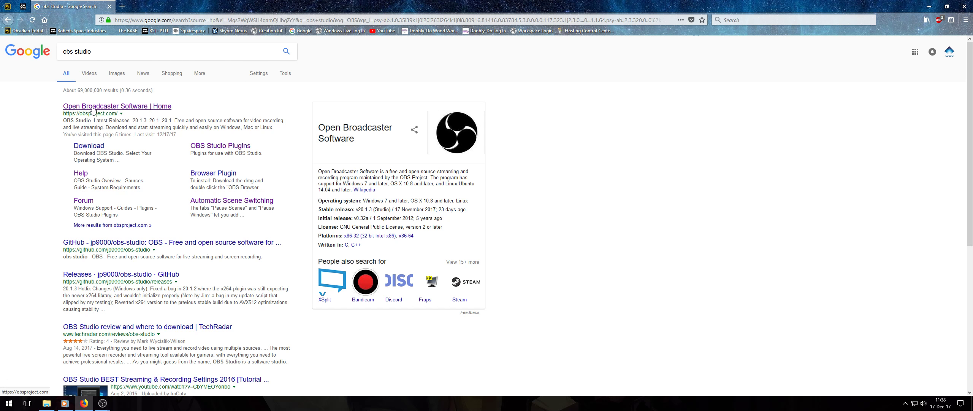
click(115, 108)
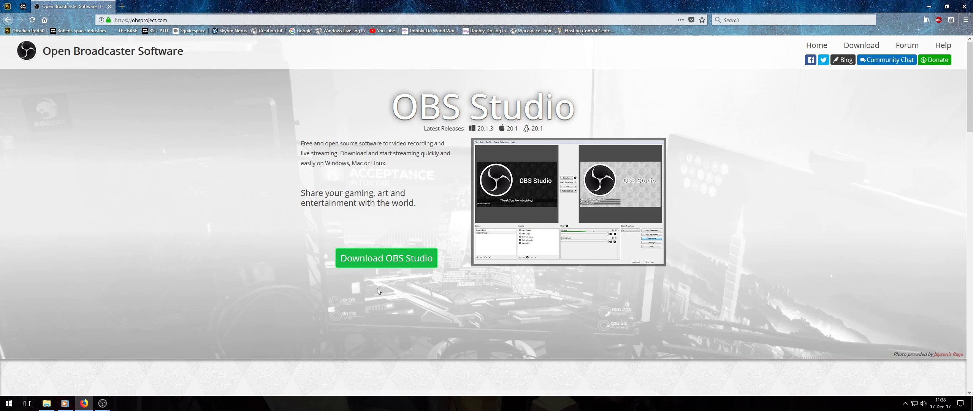
Request the OBS Studio installer for Windows 7+, cancel saving the file and close the browser.
click(393, 264)
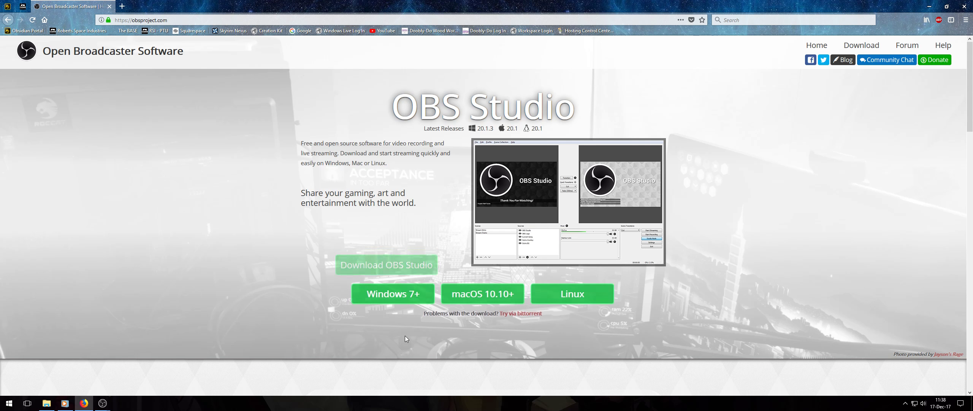
click(420, 296)
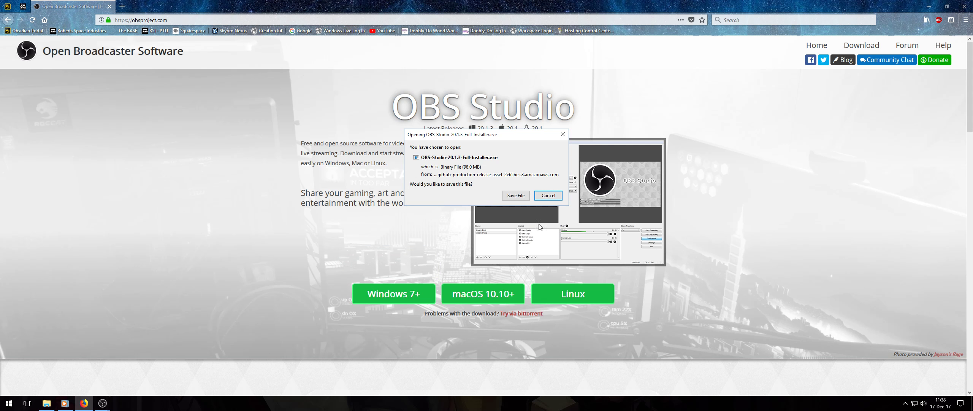
click(551, 197)
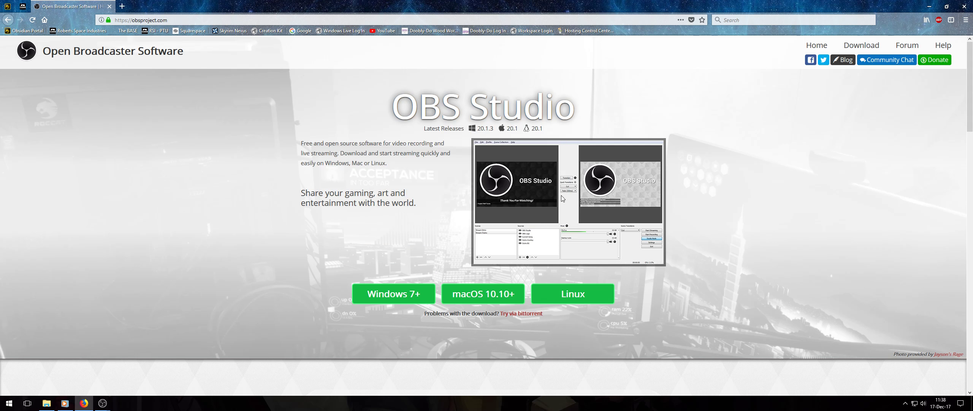
click(966, 7)
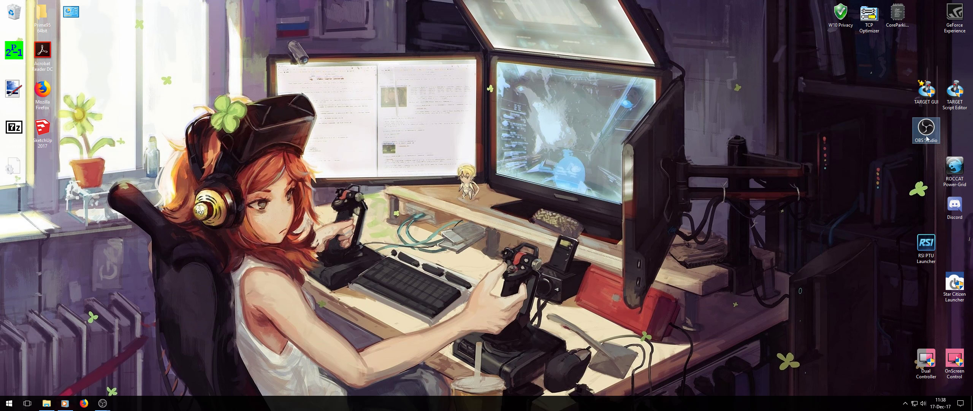
Switch to OBS Studio and add a new profile named Demo.
click(103, 404)
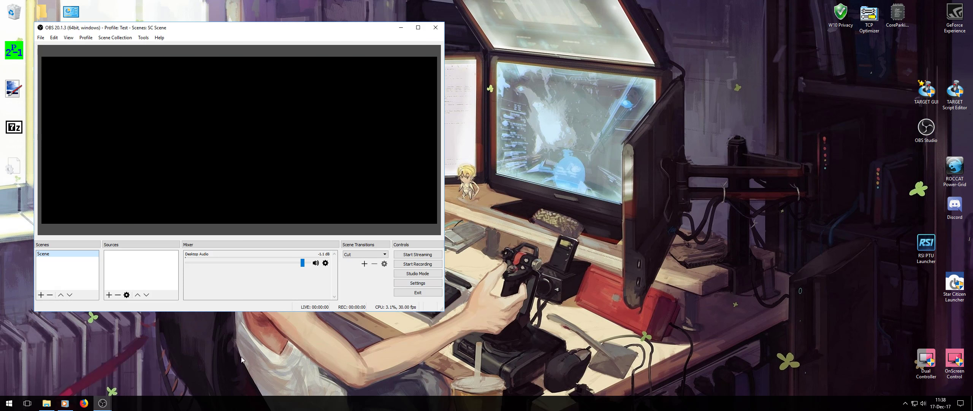
drag(272, 31, 554, 49)
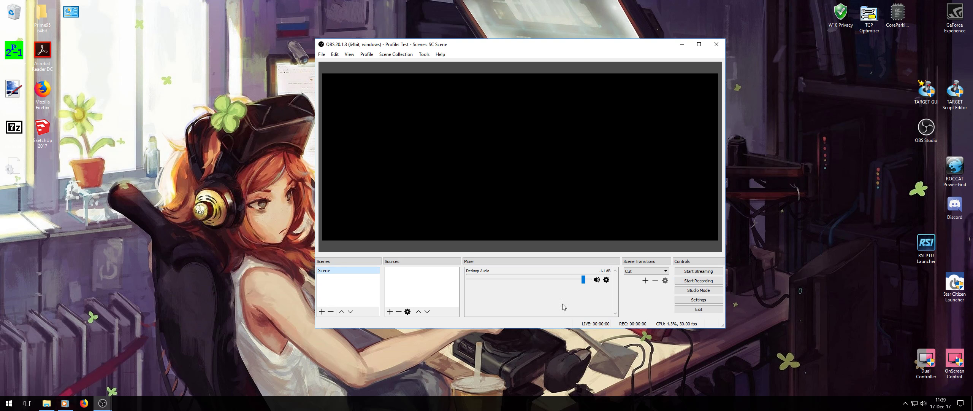
click(367, 54)
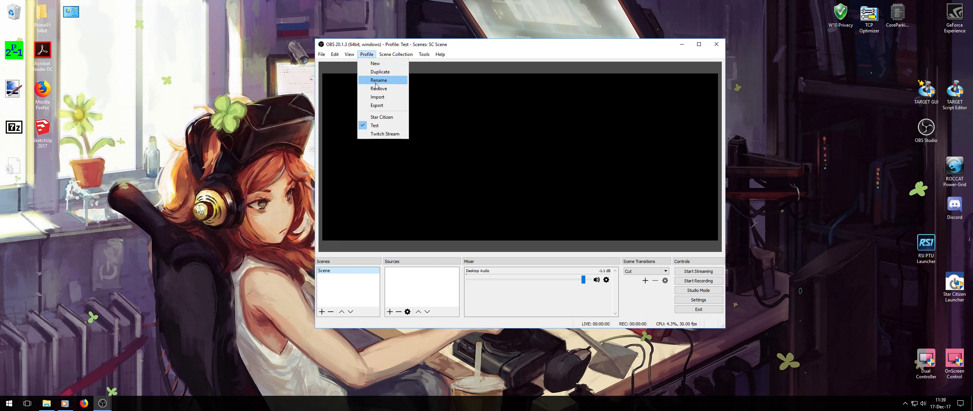
click(376, 64)
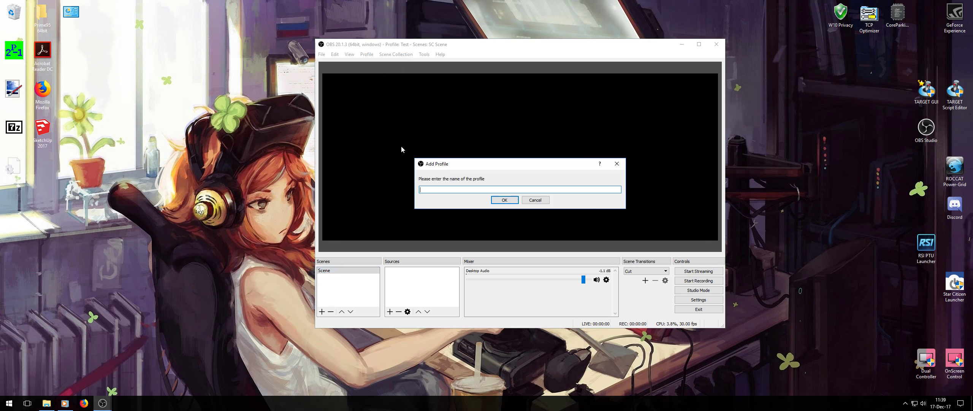
text(Dempo)
key(Return)
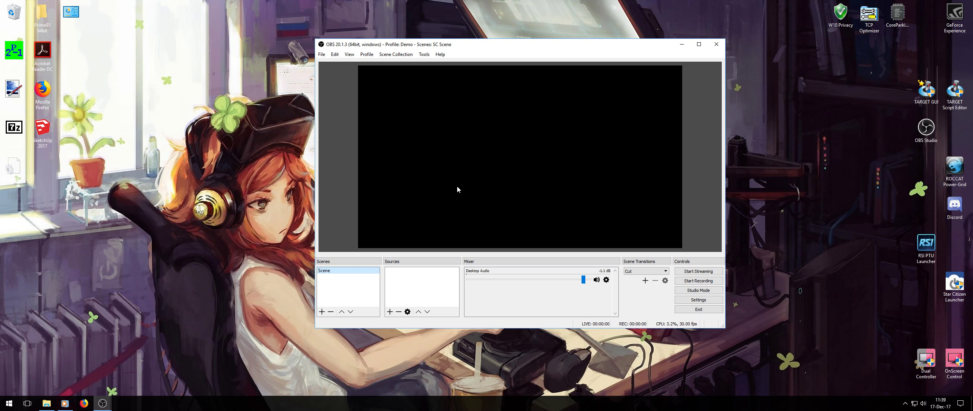
Check the list of available profiles and close it without changing the selection.
drag(549, 47, 527, 48)
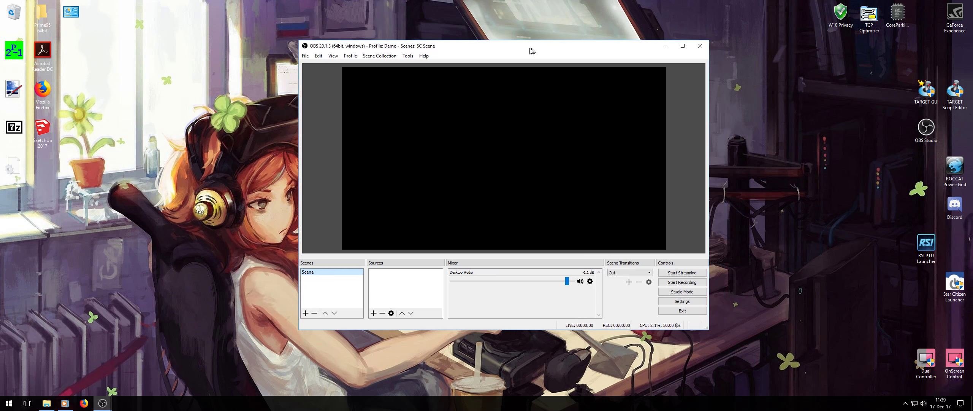
click(349, 57)
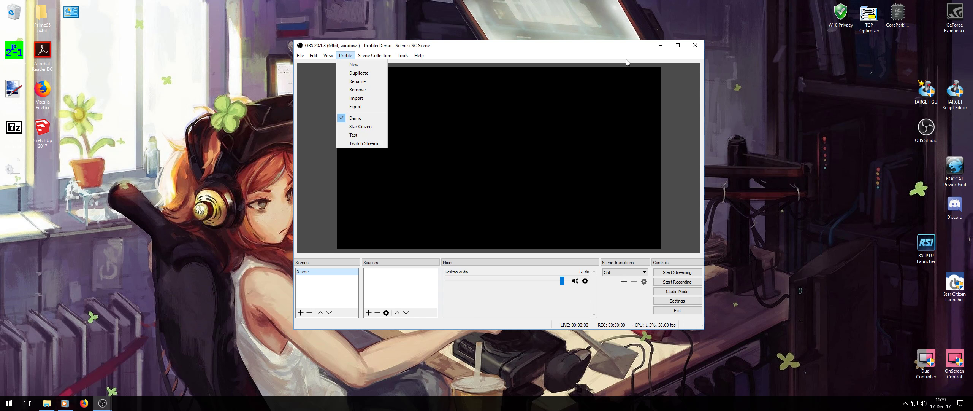
click(570, 50)
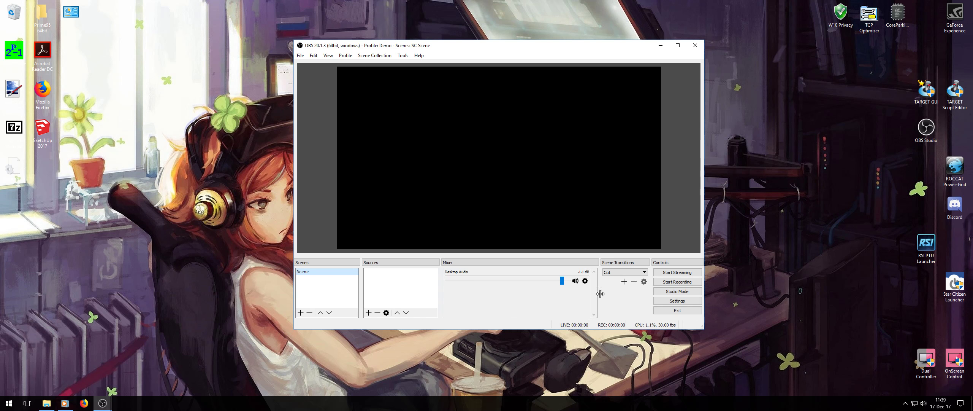
In the output settings, set the recording format to mp4 and the recording quality to High Quality, Medium File Size.
click(671, 301)
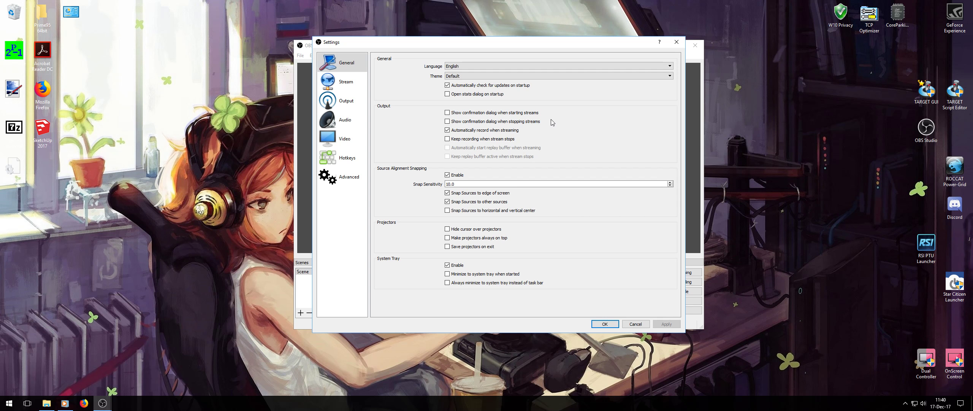
click(349, 100)
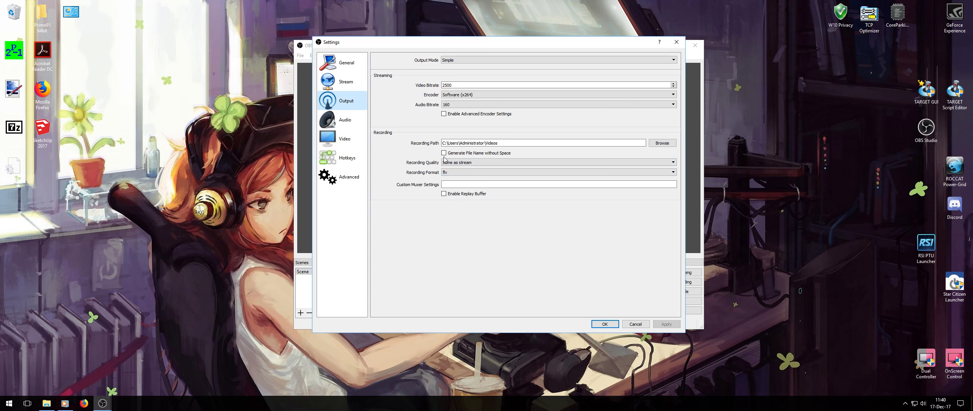
click(456, 175)
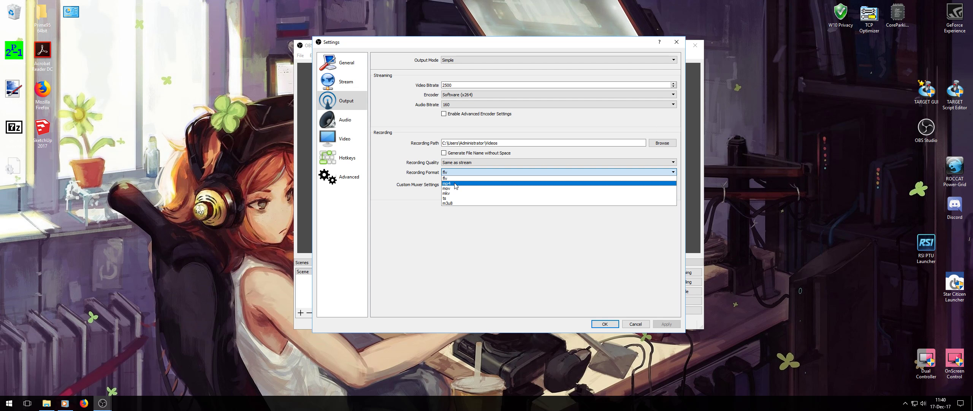
click(455, 184)
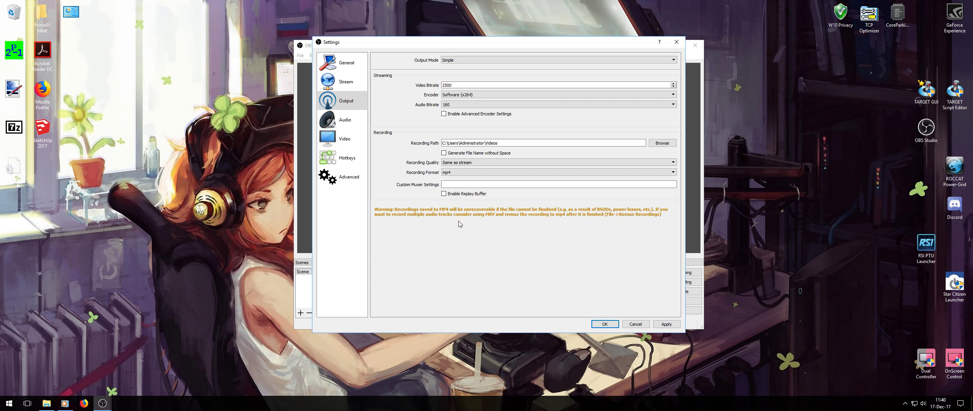
click(676, 164)
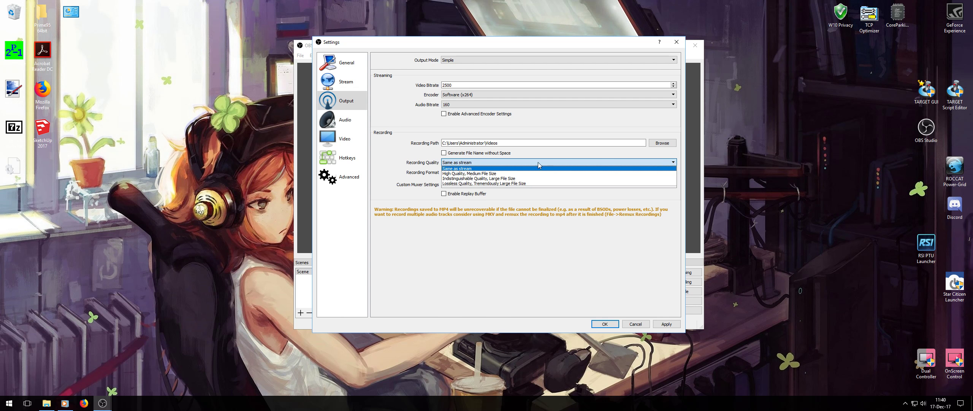
click(499, 175)
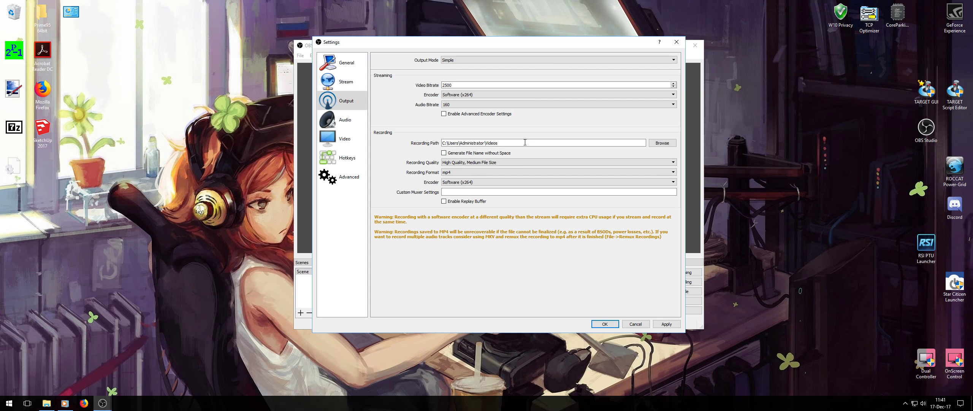
Enable Show all services in the stream settings, compare the full and short service lists, and keep Twitch as the service.
click(347, 86)
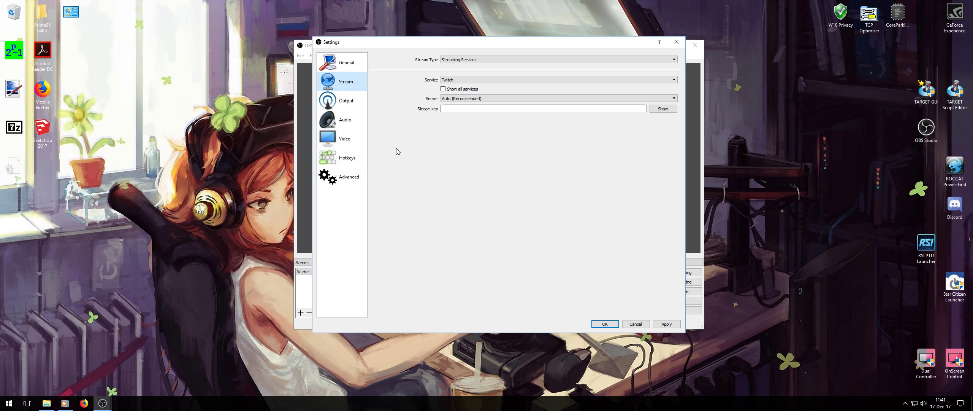
click(443, 89)
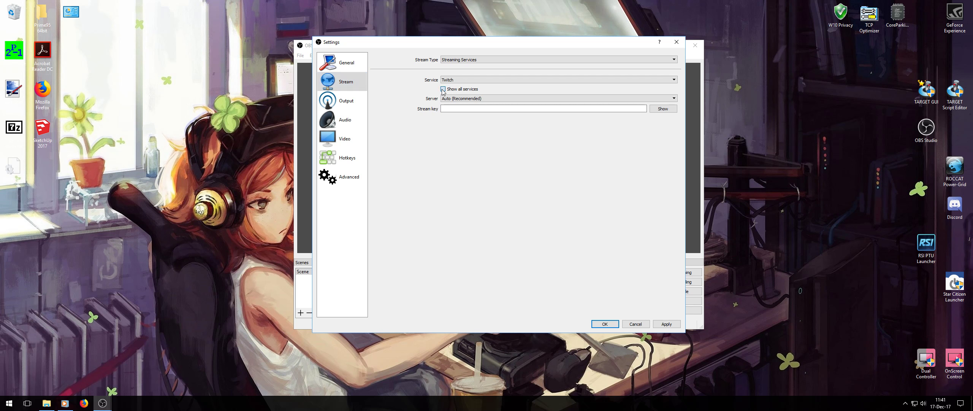
click(674, 80)
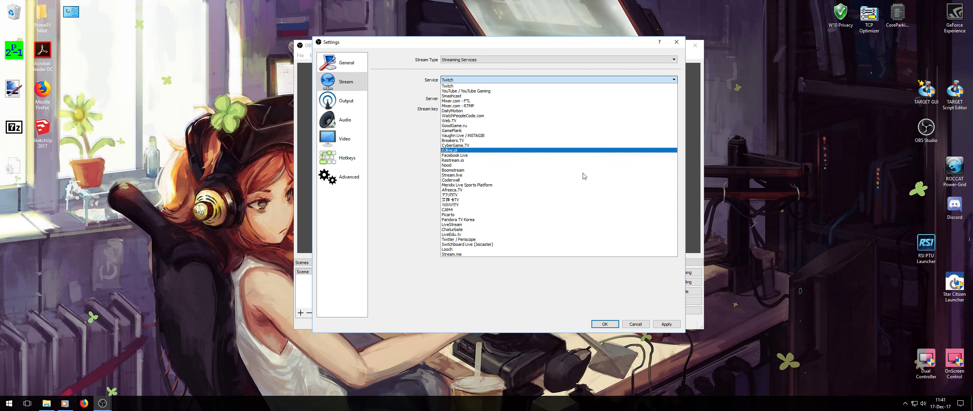
click(447, 86)
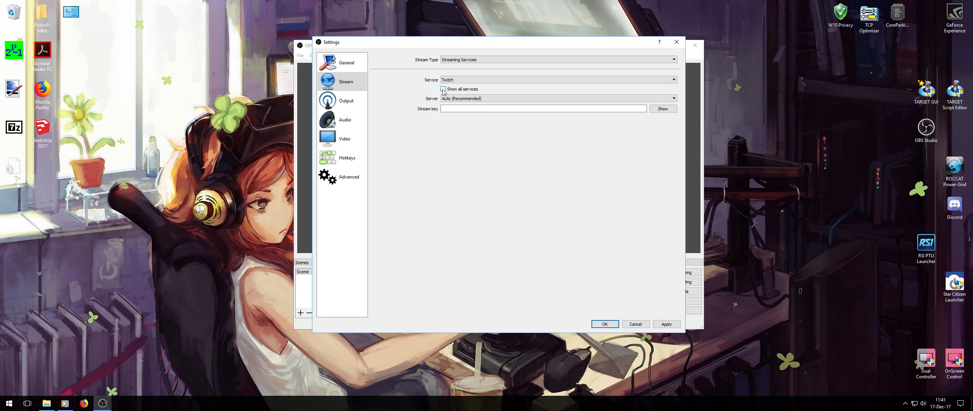
click(675, 79)
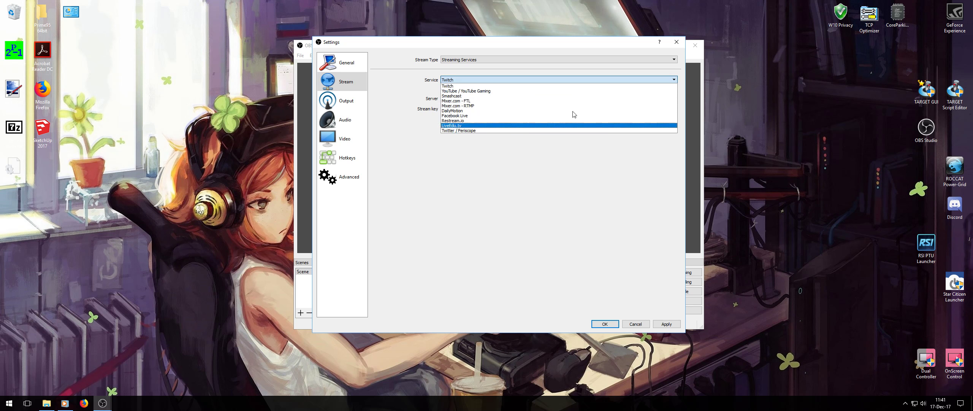
click(551, 185)
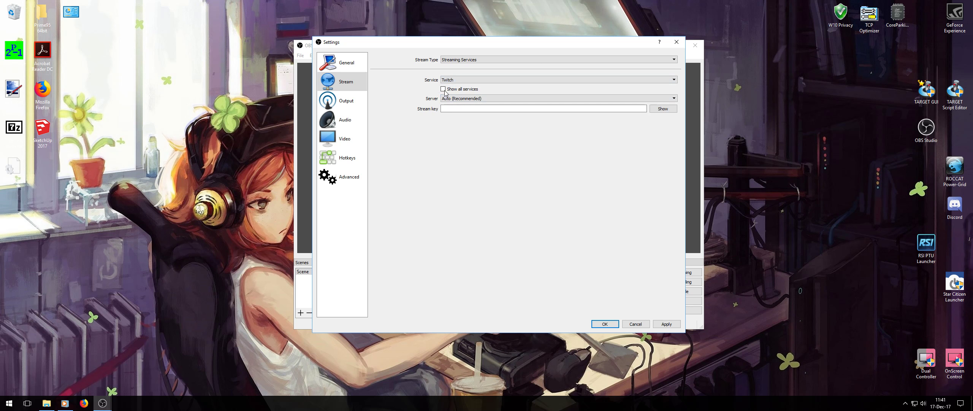
click(675, 80)
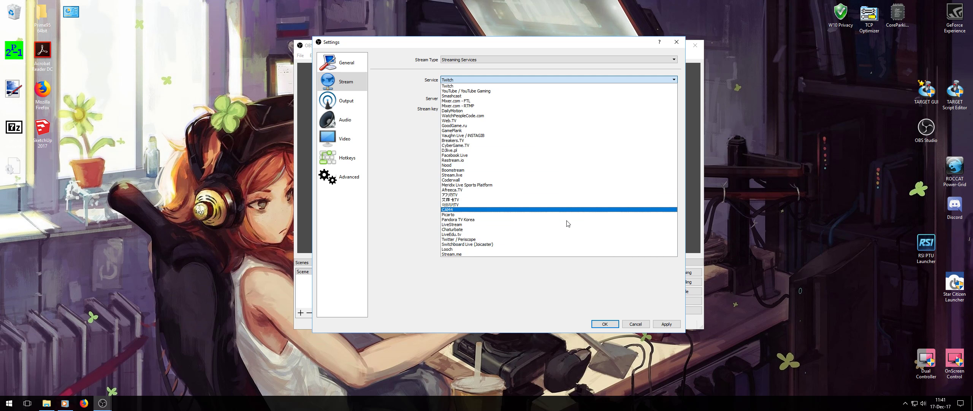
click(434, 279)
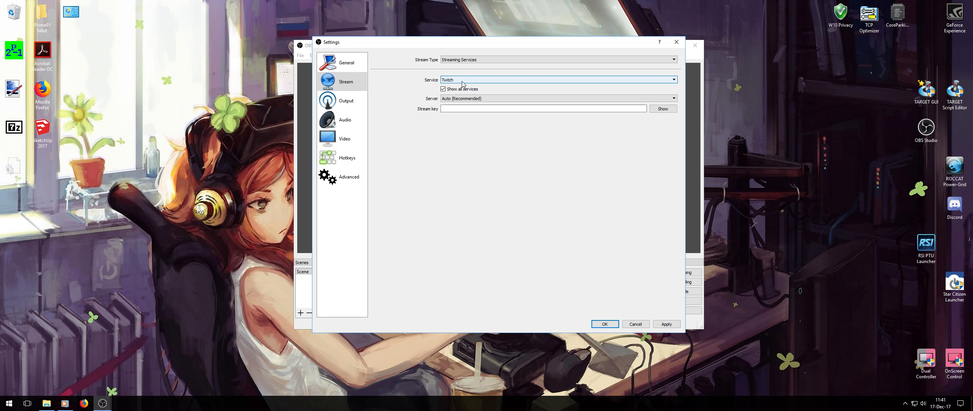
click(488, 109)
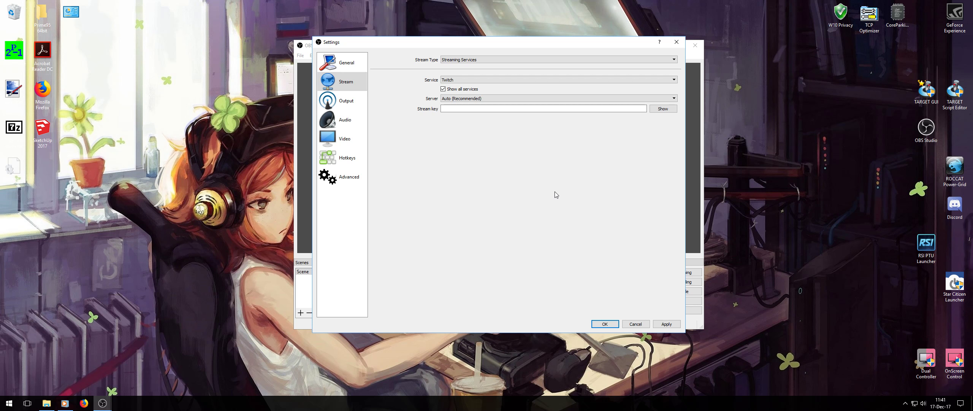
Display the audio settings to examine the sample rate, channels and audio devices.
drag(582, 42, 463, 42)
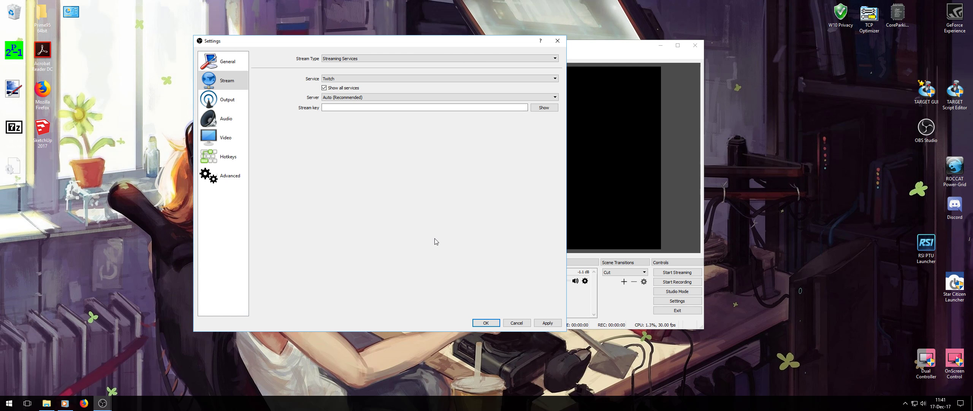
drag(368, 44, 485, 47)
click(343, 121)
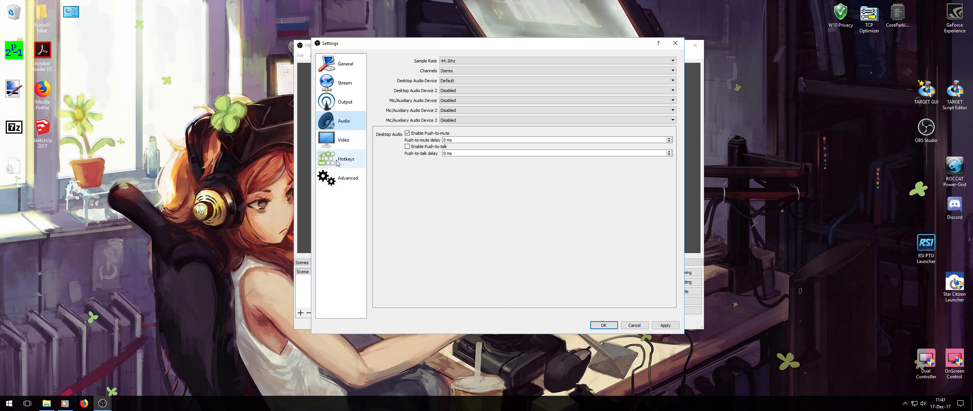
In the video settings, set both the base and output resolution to 2560x1080 and the common FPS value to 60.
click(344, 144)
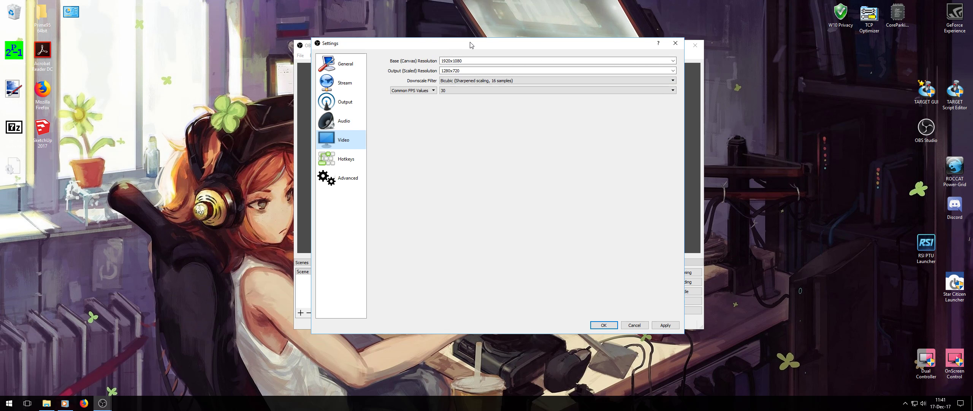
mouse_move(471, 42)
mouse_down()
mouse_move(663, 62)
mouse_move(653, 183)
mouse_move(635, 75)
mouse_move(458, 42)
mouse_up()
click(659, 61)
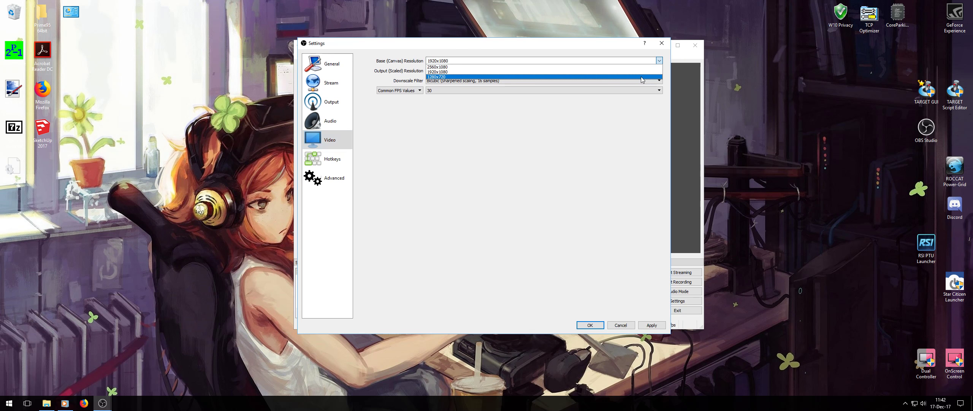
click(631, 66)
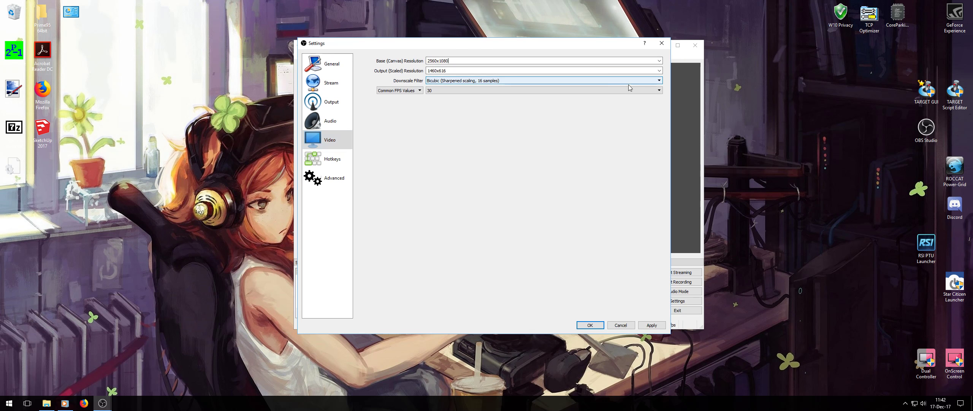
click(660, 71)
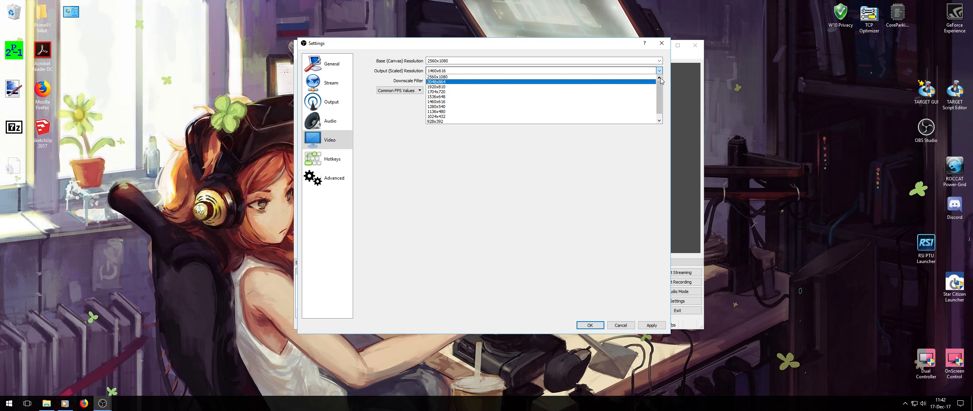
click(601, 78)
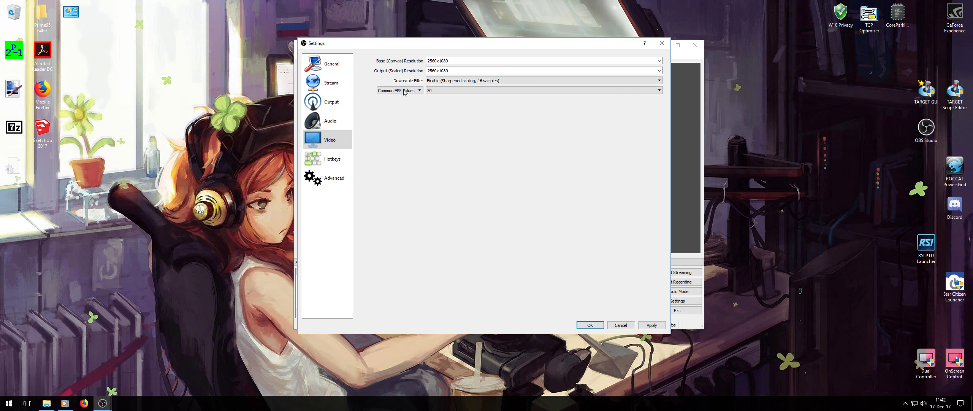
click(660, 91)
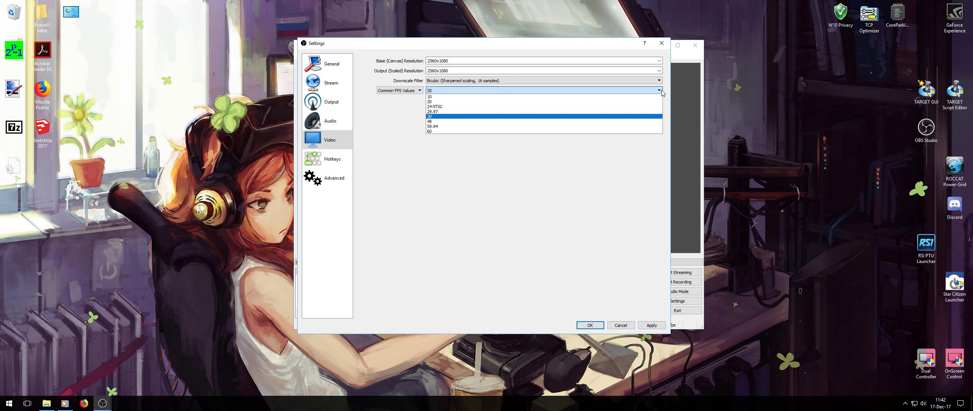
click(626, 132)
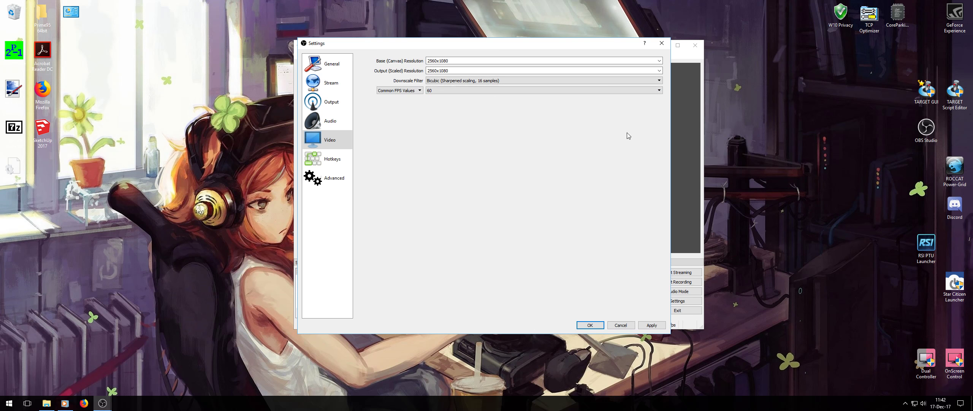
Review the hotkey and advanced settings, then apply the configuration and close the settings.
click(335, 159)
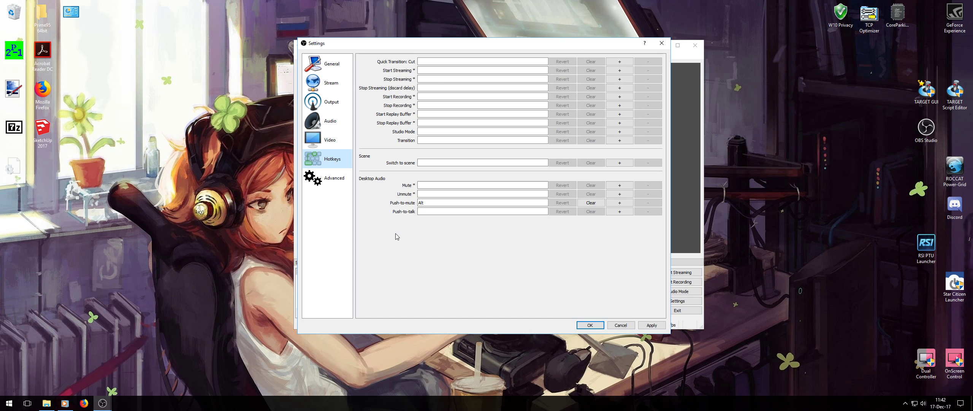
click(330, 178)
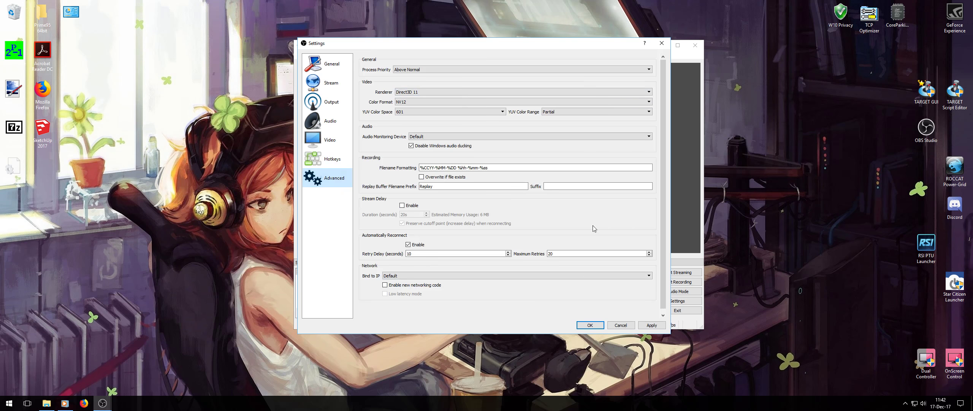
click(652, 325)
click(590, 325)
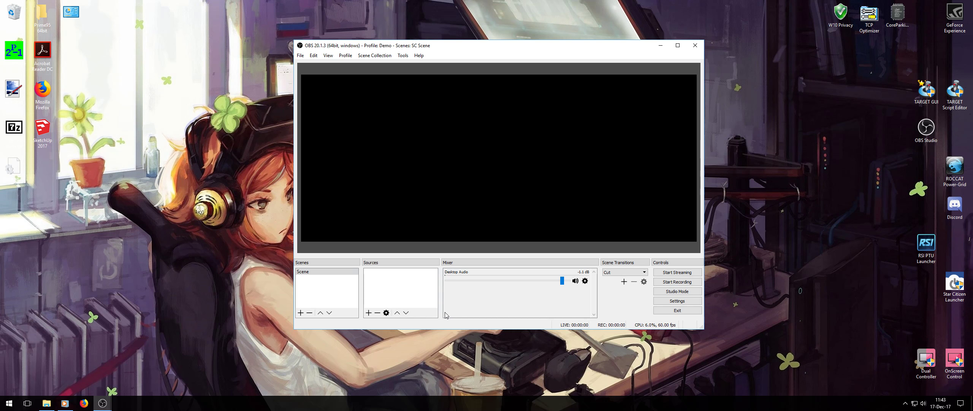
Add a new Audio Input Capture source under its default name and check the available input devices.
click(369, 312)
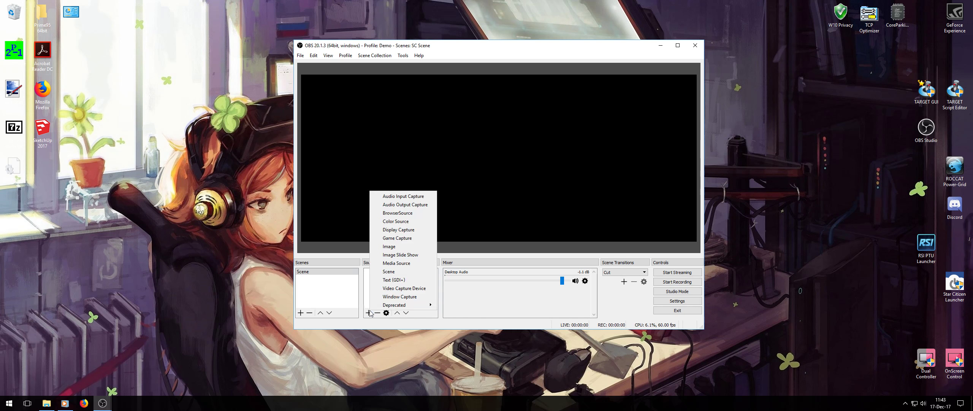
click(420, 196)
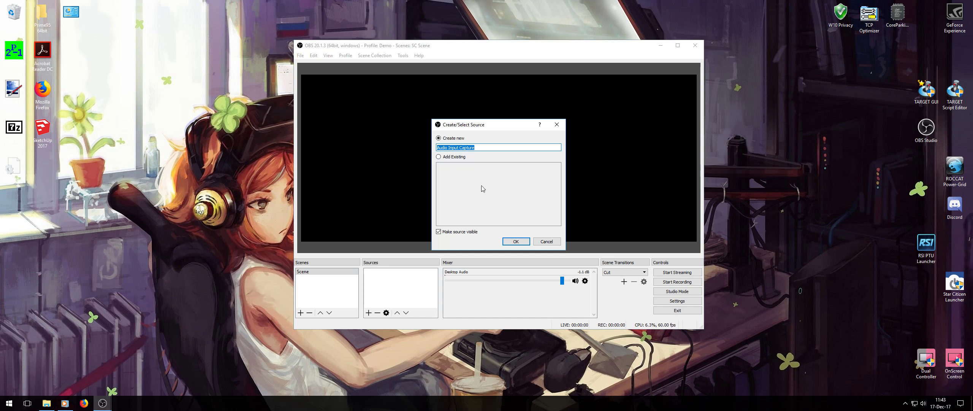
click(439, 157)
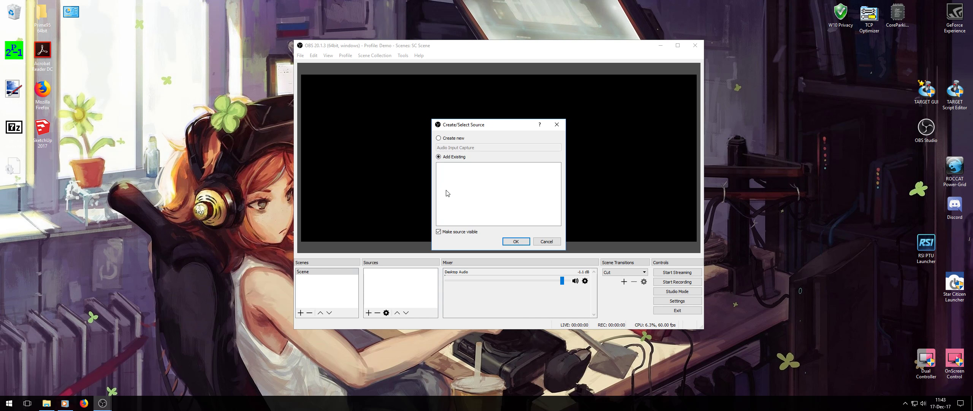
click(438, 138)
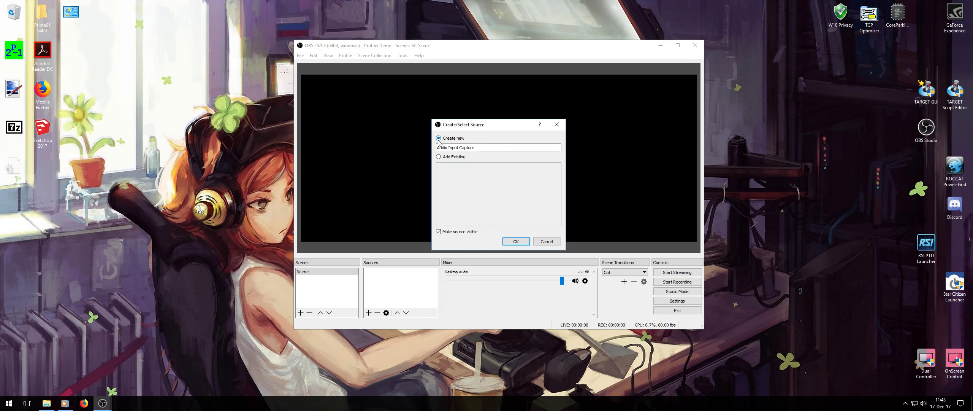
click(516, 242)
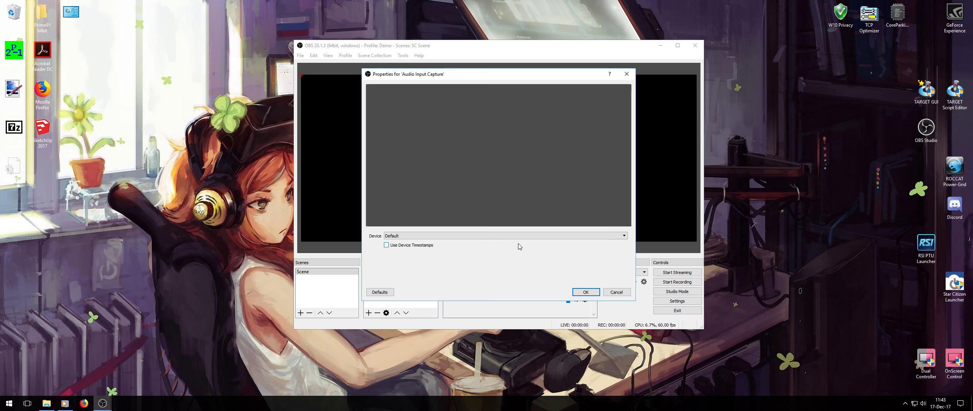
click(625, 236)
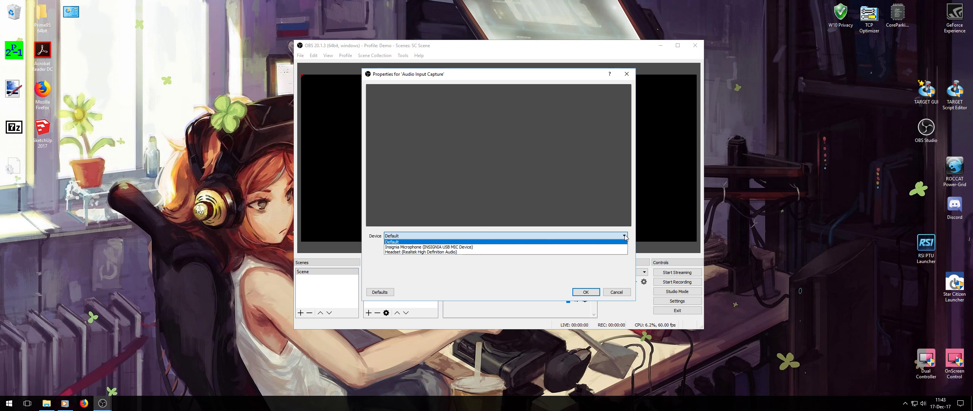
click(626, 237)
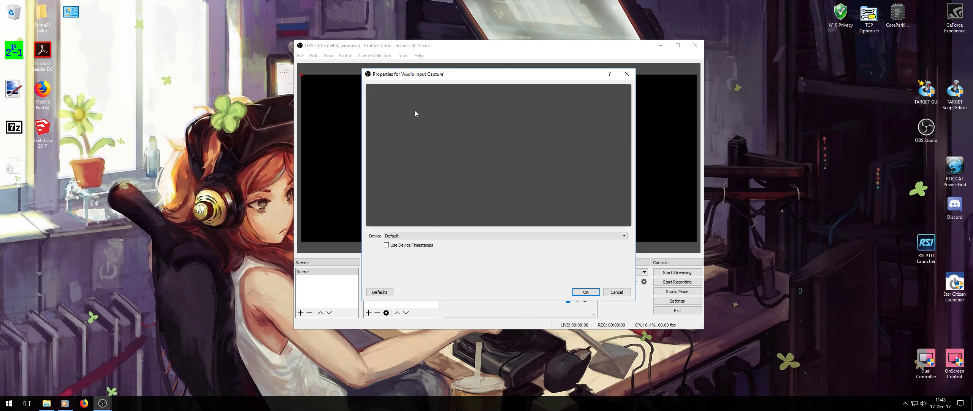
click(625, 236)
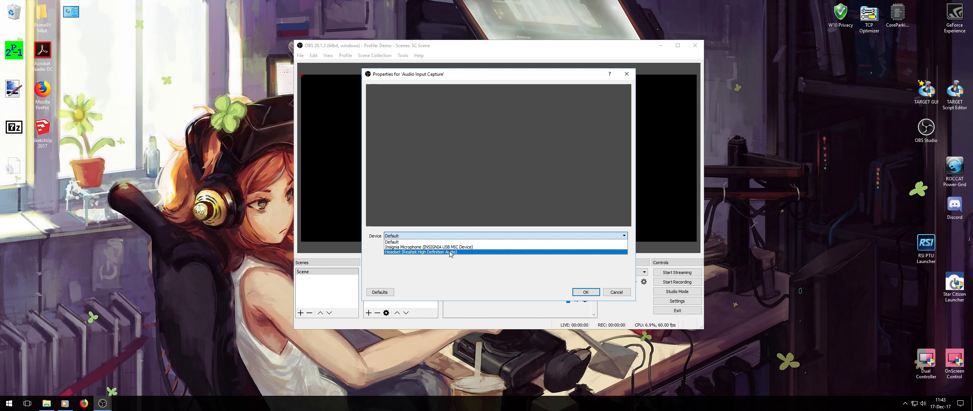
click(611, 294)
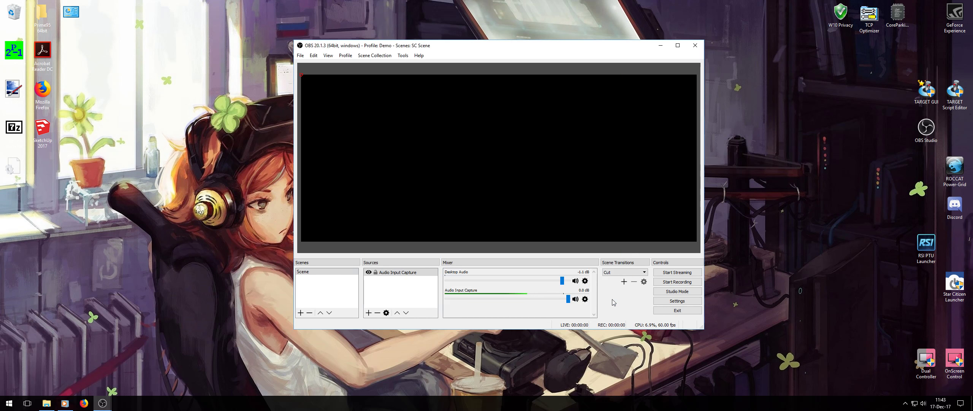
Remove the Audio Input Capture source from the scene.
click(403, 272)
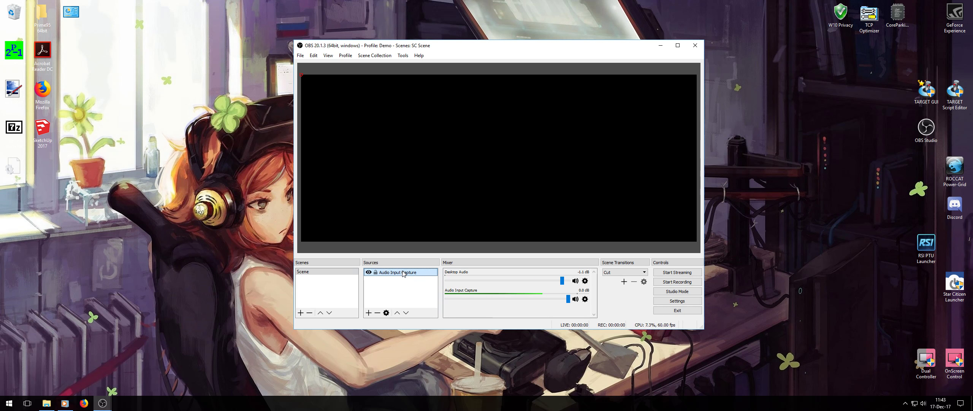
click(377, 312)
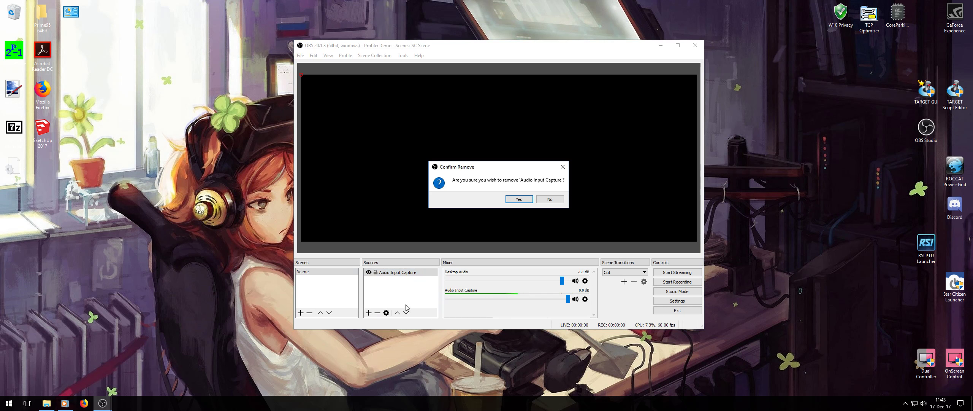
click(519, 201)
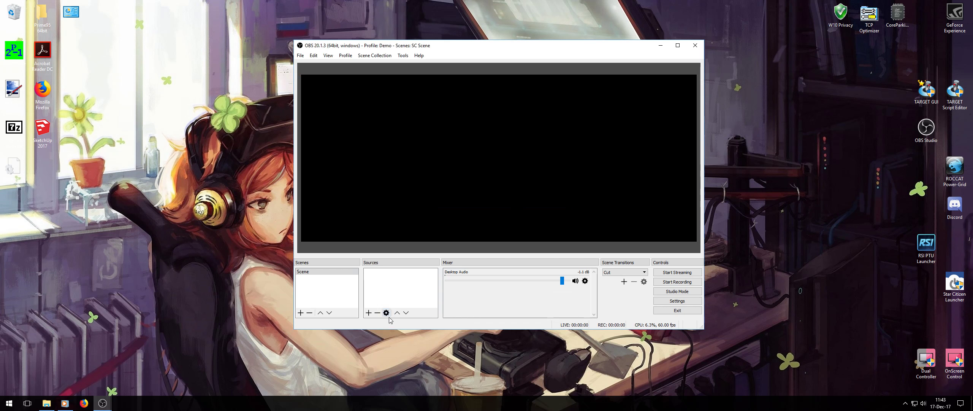
Add an Audio Output Capture source to the scene using the existing Desktop Audio.
click(369, 312)
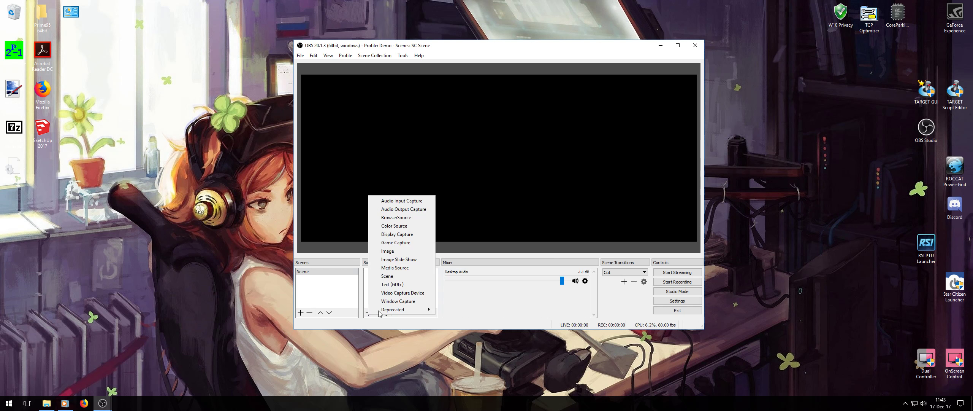
click(398, 209)
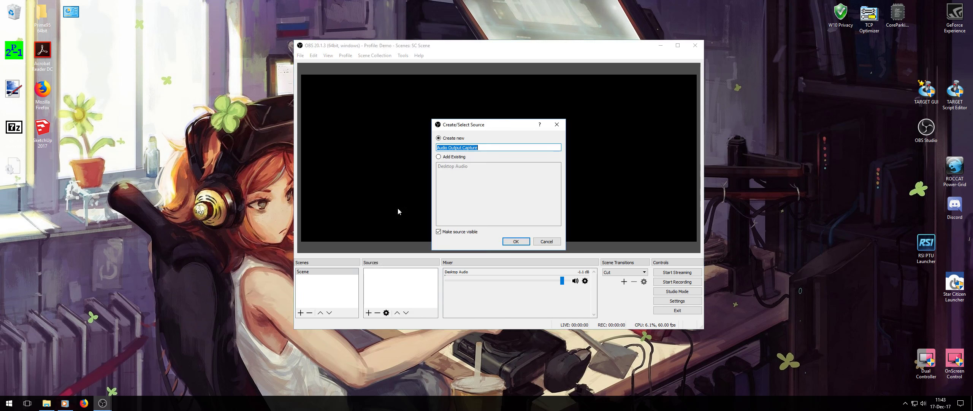
click(439, 157)
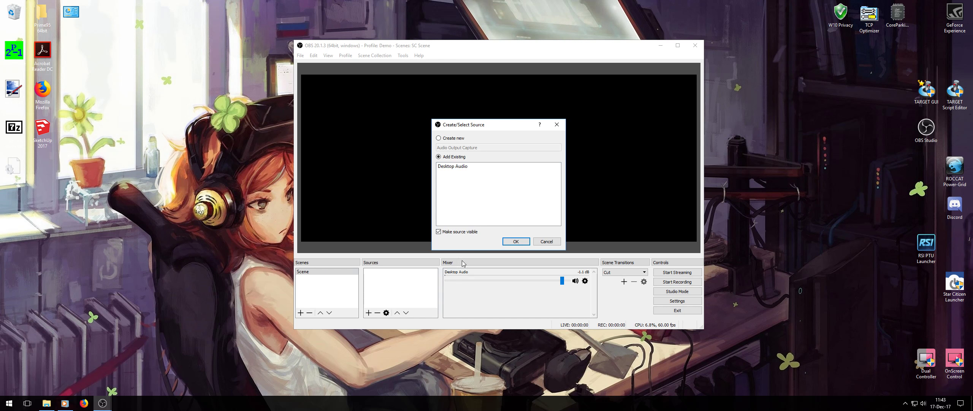
click(456, 167)
click(522, 243)
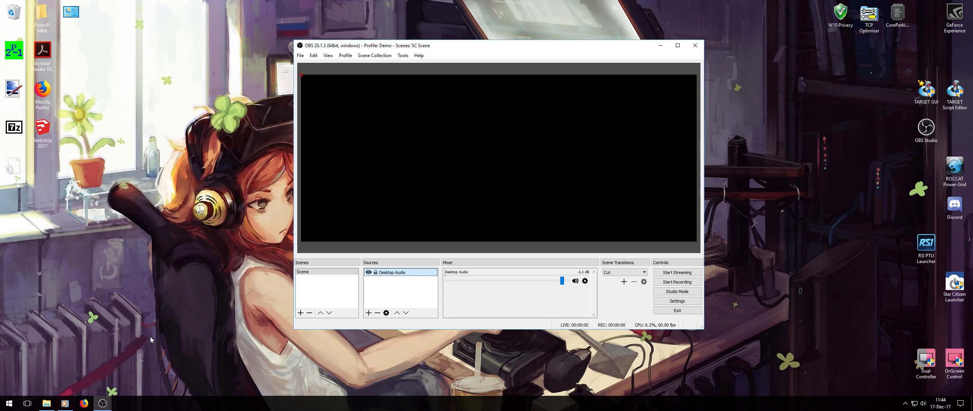
Switch to Windows Media Player and place the OBS window beside it so the audio mixer stays in view.
drag(448, 51, 620, 89)
click(84, 404)
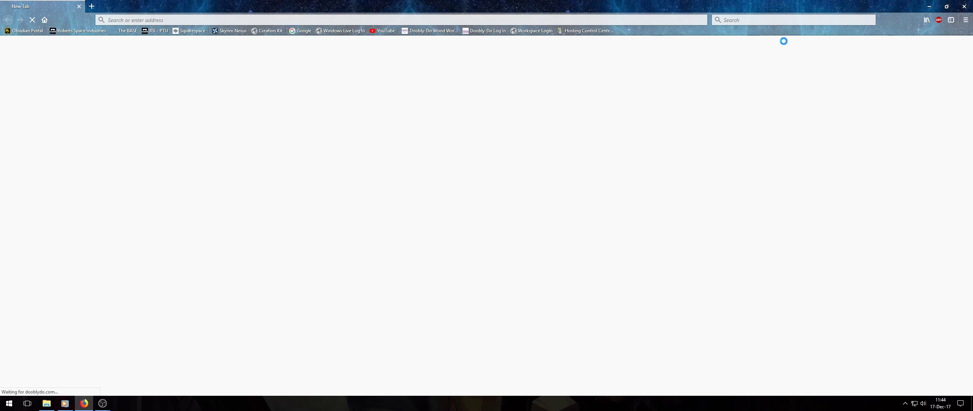
click(967, 6)
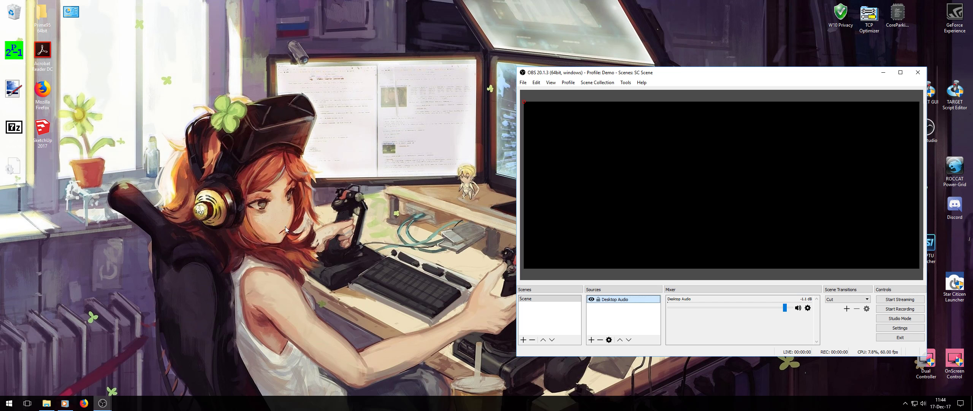
click(65, 403)
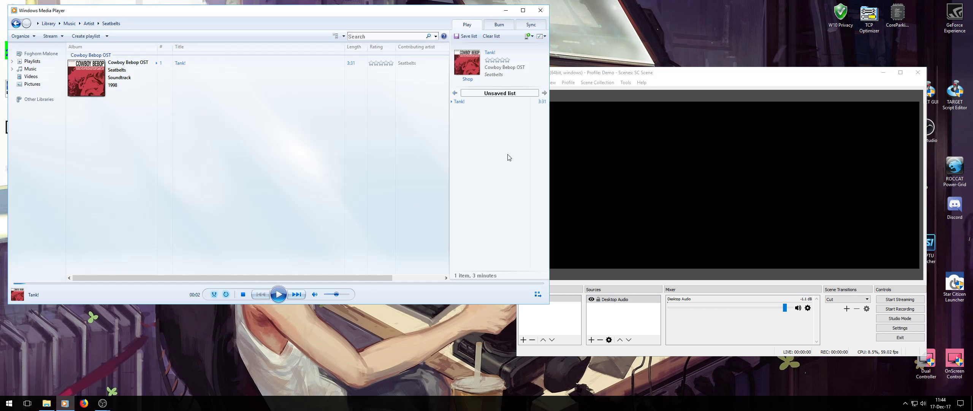
drag(701, 73, 738, 94)
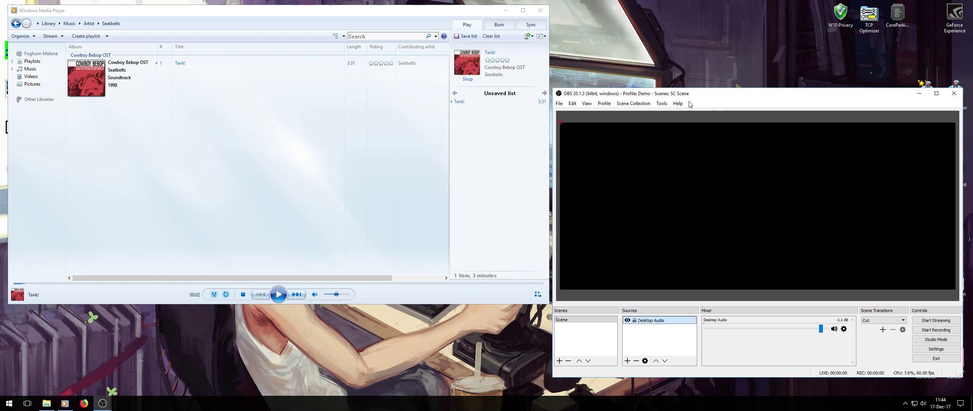
Play the Tank! track to check the Desktop Audio level, stop it, minimize the player and recenter the OBS window.
click(278, 294)
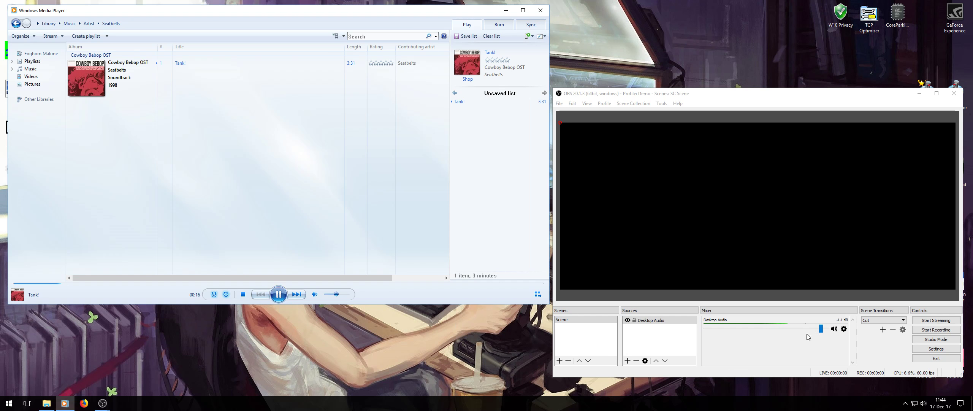
click(243, 294)
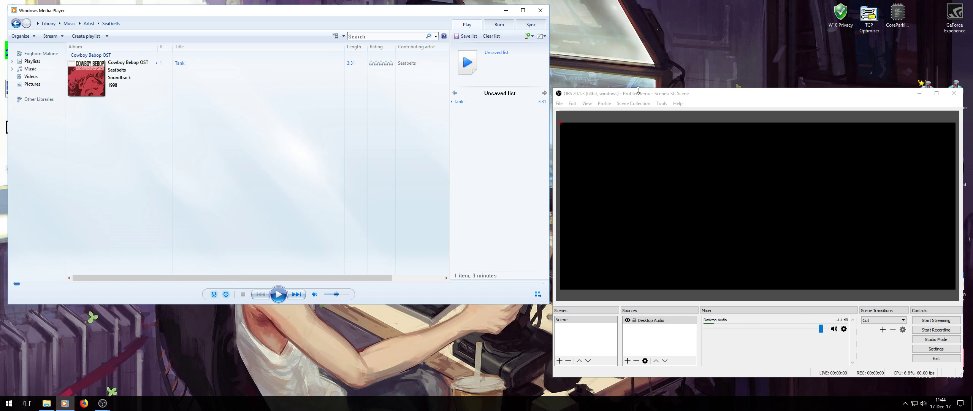
click(506, 10)
drag(723, 90, 426, 47)
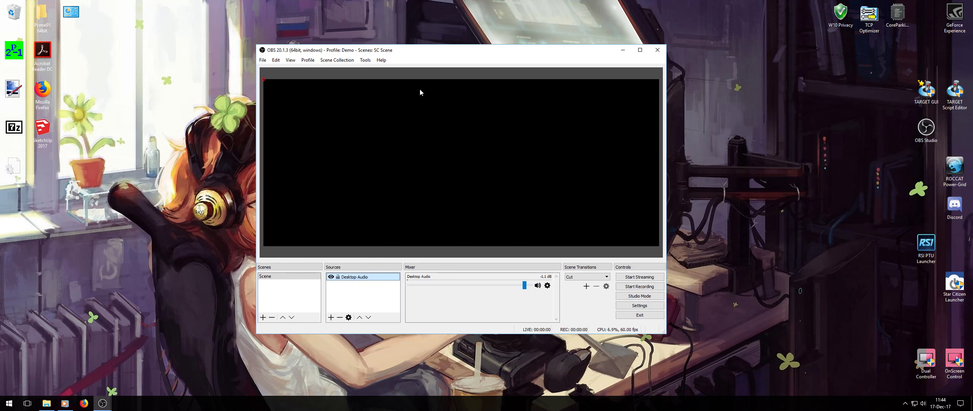
Add a new Display Capture source for Display 0, moving the OBS window aside to check the preview and back to the centre.
click(331, 318)
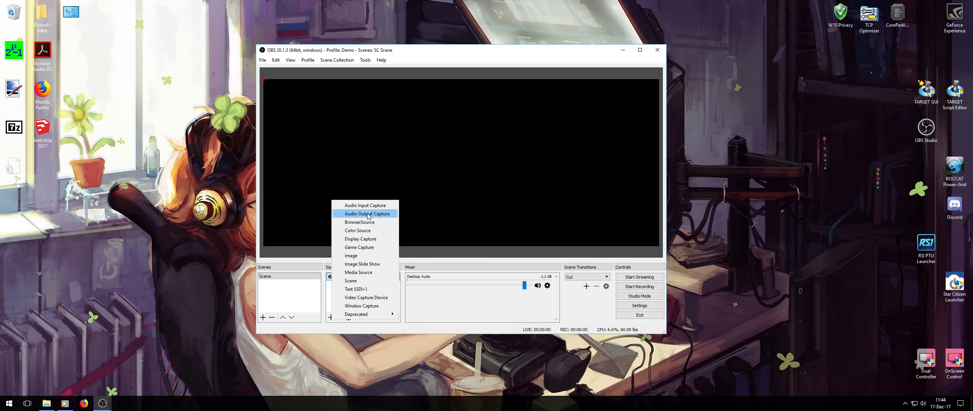
click(359, 239)
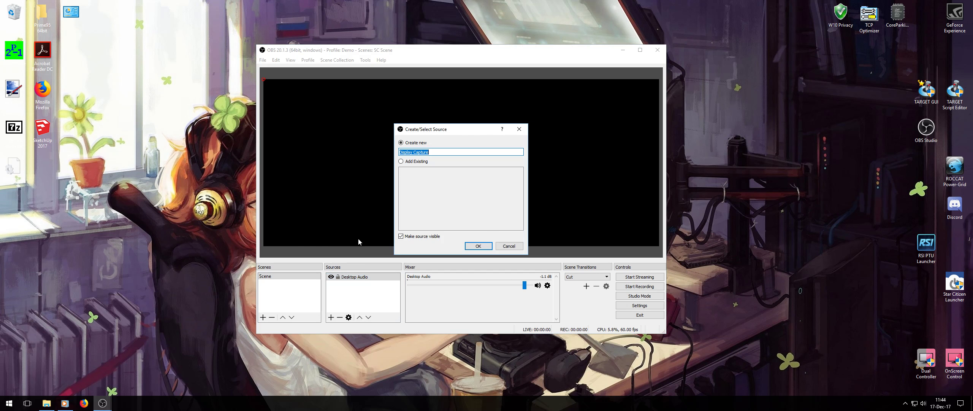
click(471, 244)
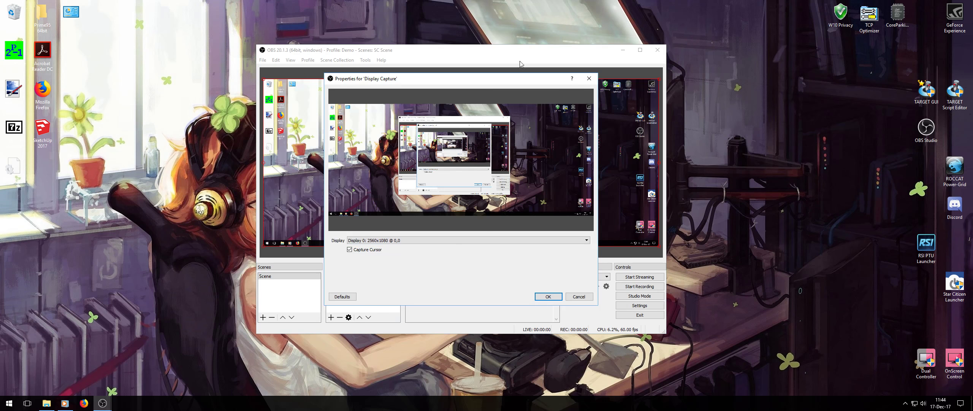
drag(525, 53, 815, 100)
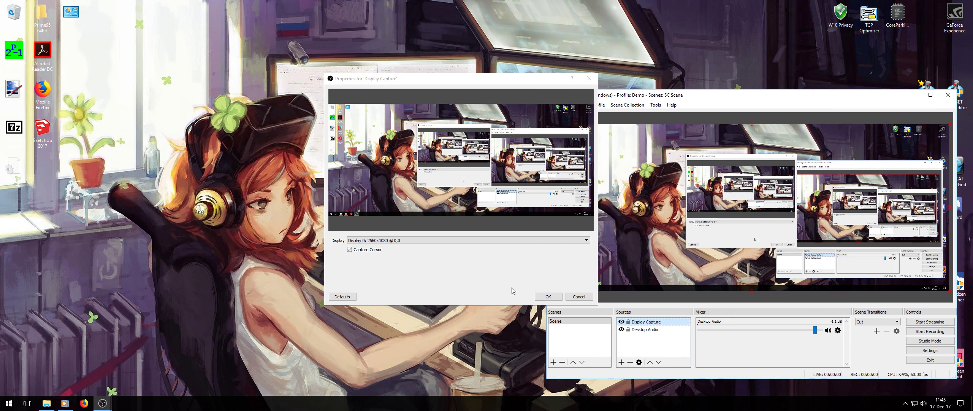
click(548, 296)
drag(759, 100, 472, 47)
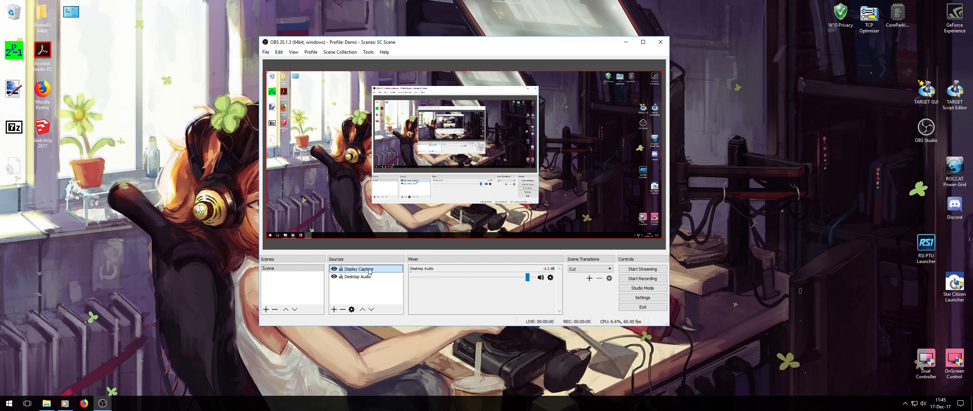
Add a new Image source showing Stand By Screen.png from the OBS Studio folder inside Star Citizen.
click(334, 309)
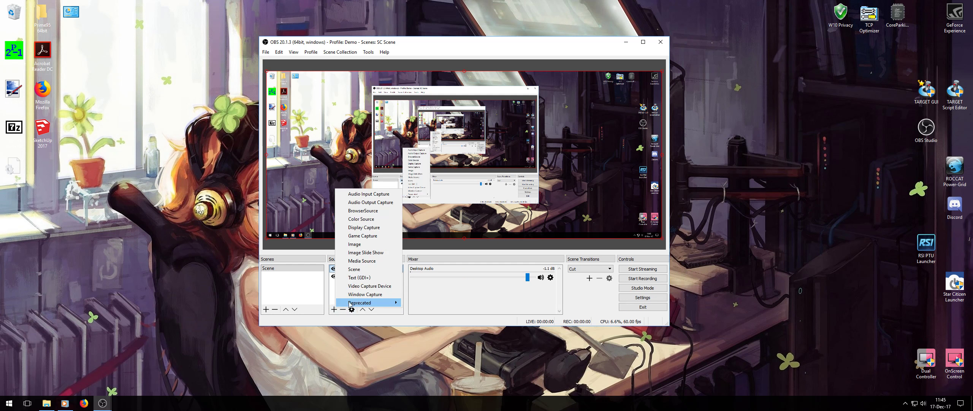
click(371, 244)
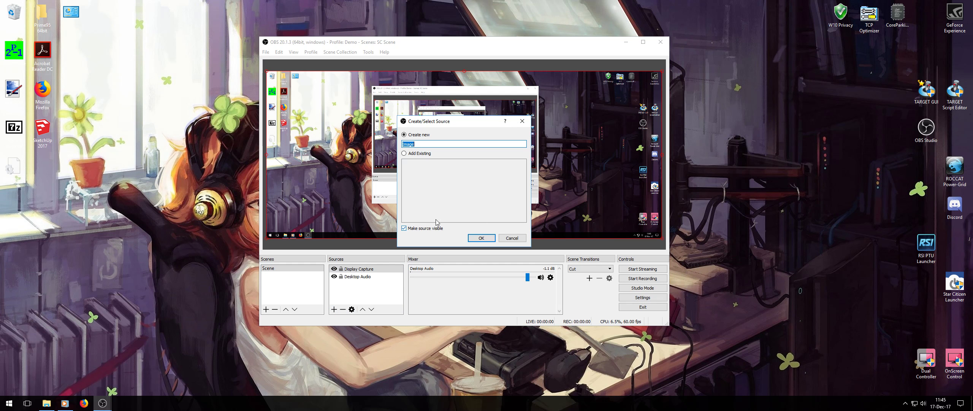
click(480, 238)
click(579, 232)
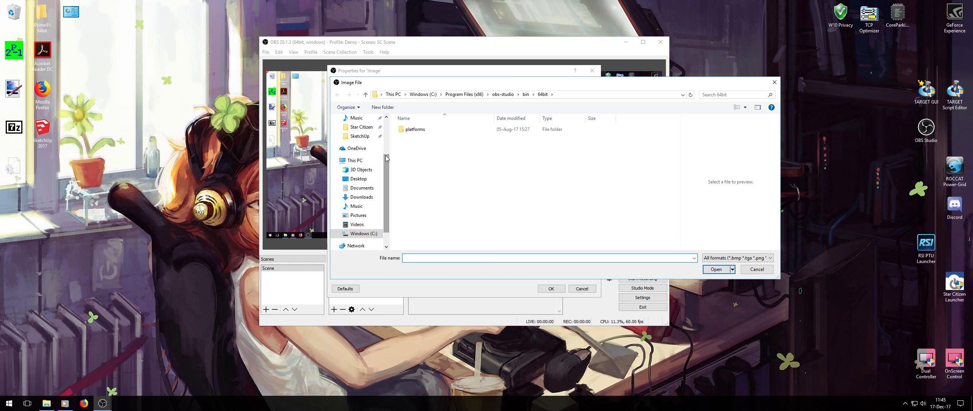
click(370, 128)
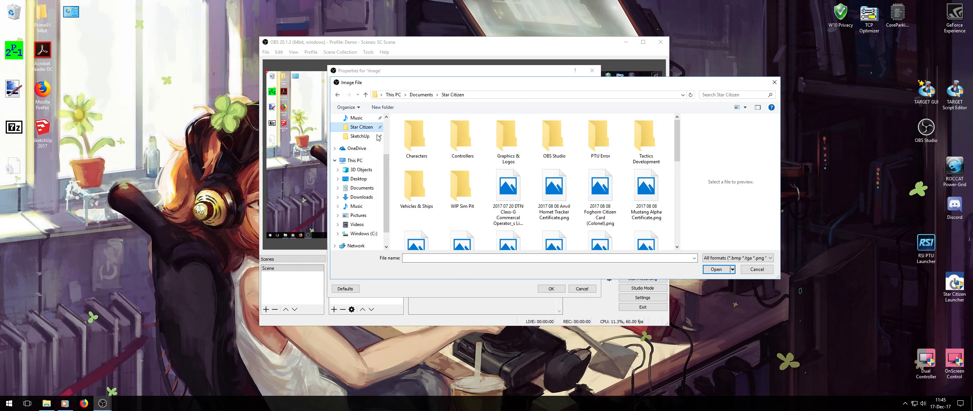
double_click(547, 132)
click(418, 141)
click(712, 270)
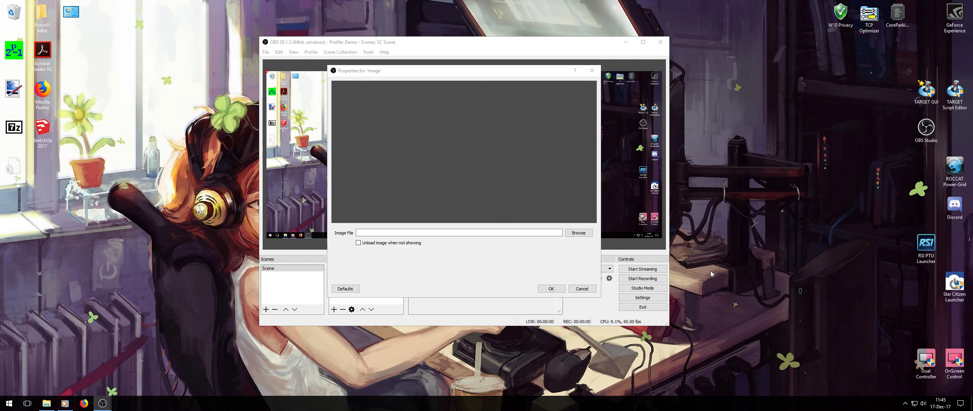
click(556, 289)
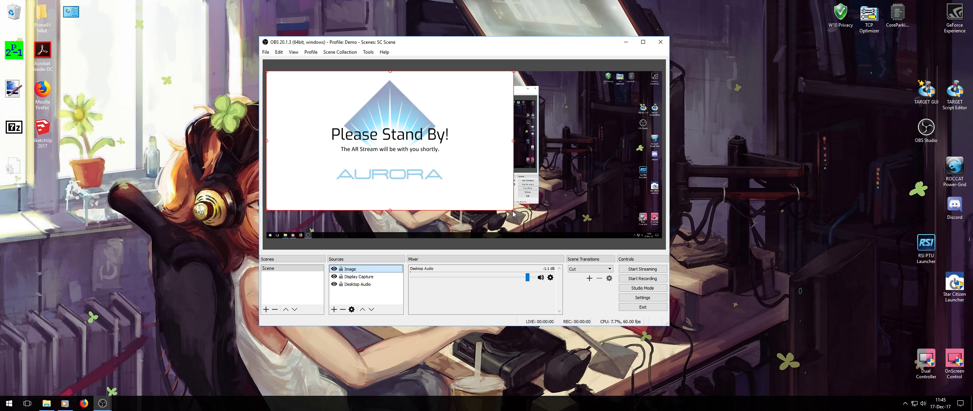
Shrink the stand-by image and place it near the canvas centre, and shrink the display capture toward the canvas's upper-left corner.
drag(514, 210, 408, 105)
drag(349, 83, 510, 130)
click(366, 277)
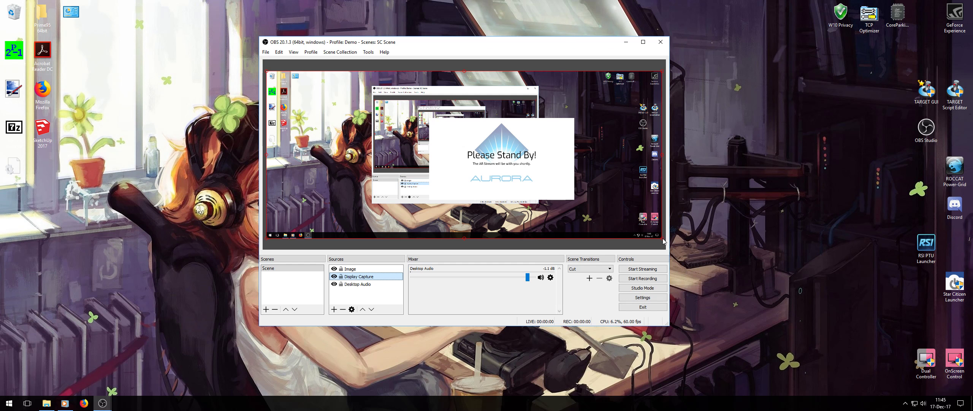
drag(663, 238, 406, 145)
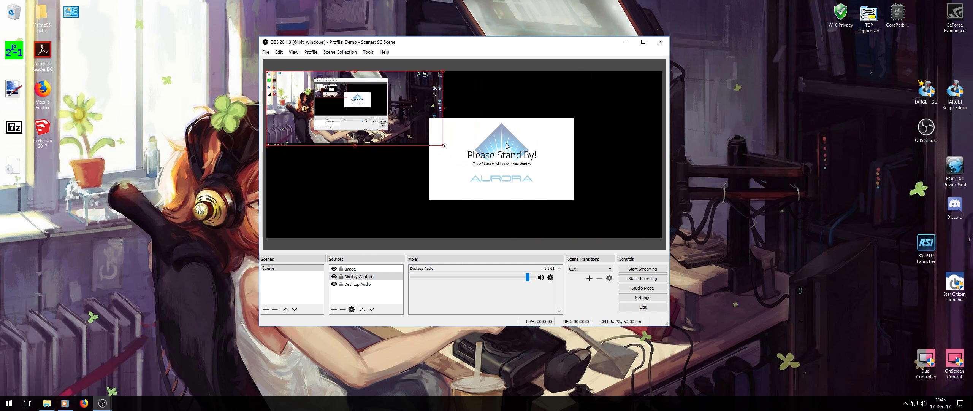
Move the stand-by image to the canvas's lower-right area and enlarge both it and the display capture until they overlap.
drag(505, 142, 578, 170)
mouse_move(396, 117)
mouse_down()
mouse_move(419, 137)
mouse_move(396, 120)
mouse_up()
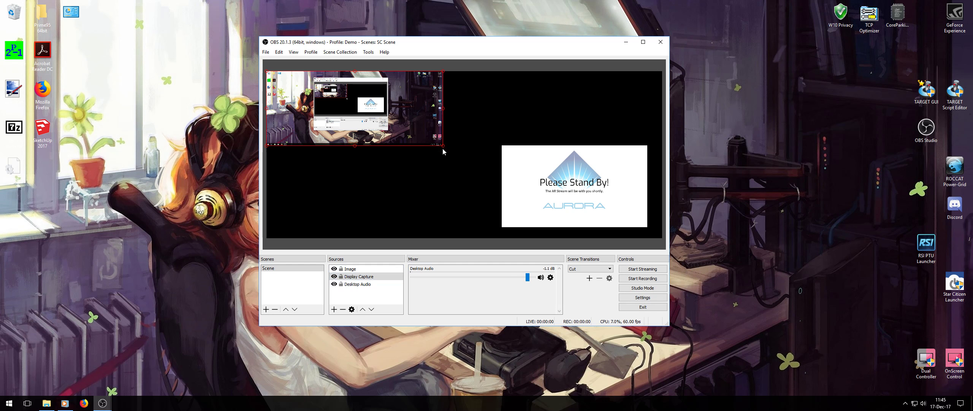
drag(442, 146, 422, 283)
click(534, 174)
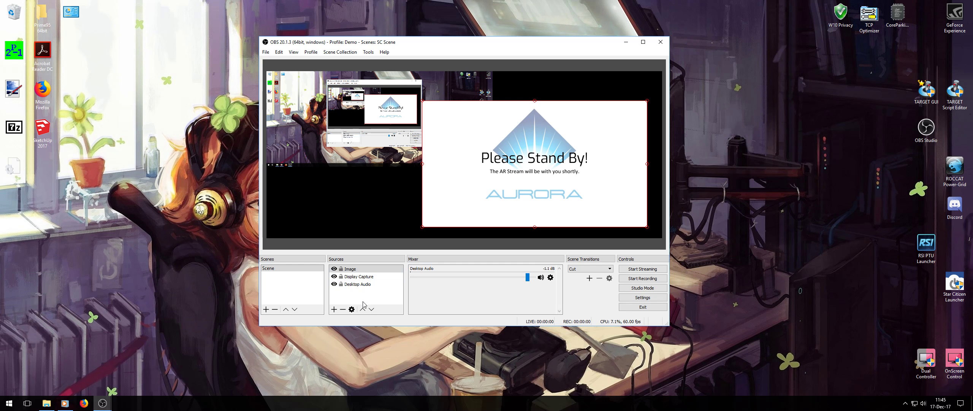
Alternate the stacking order of the Display Capture and Image sources, leaving Display Capture on top.
click(367, 277)
click(362, 309)
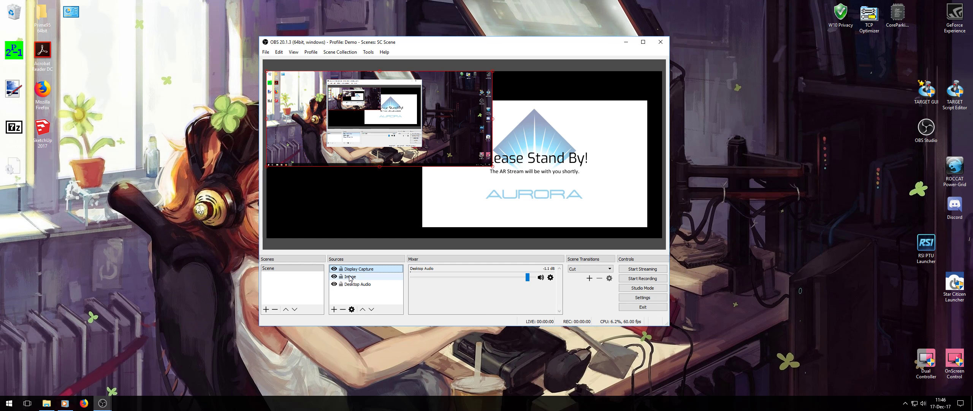
click(371, 309)
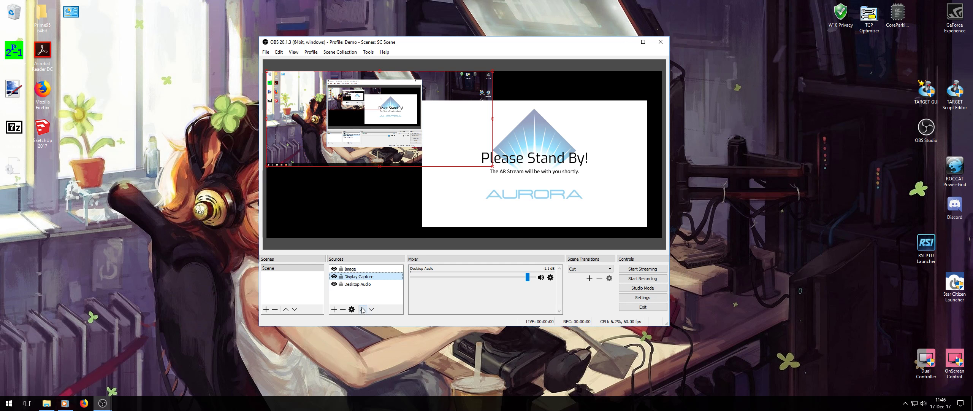
click(363, 309)
click(371, 310)
click(362, 309)
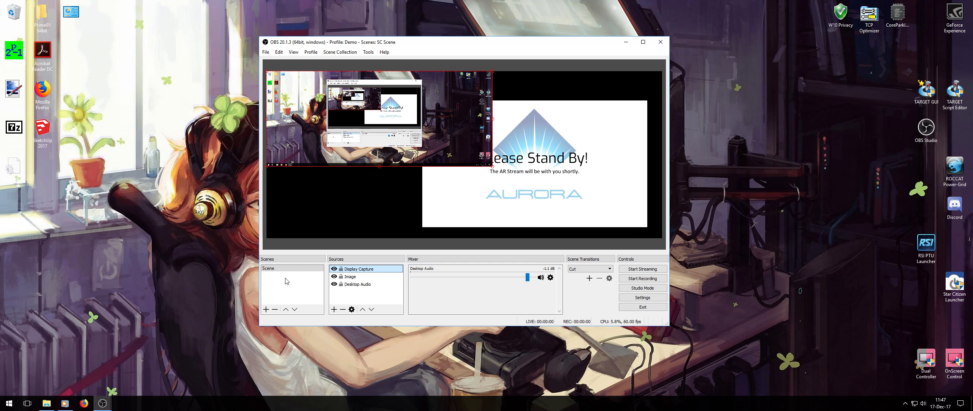
Add a second scene with the default name and create a new Image source in it.
click(266, 309)
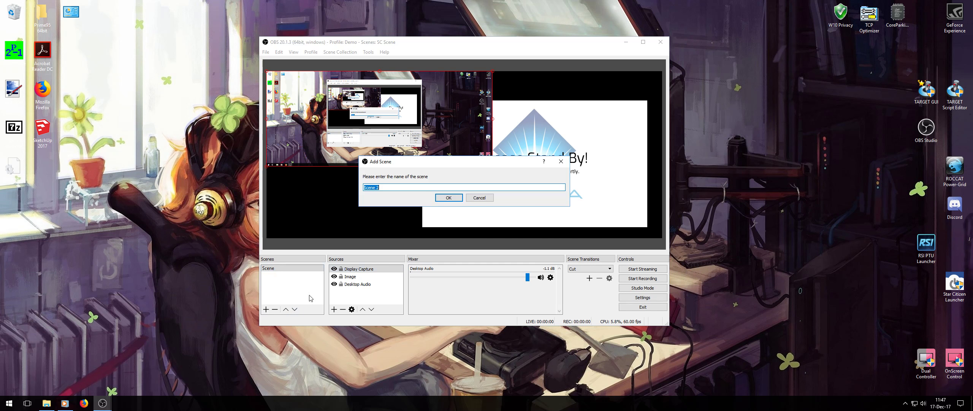
click(448, 198)
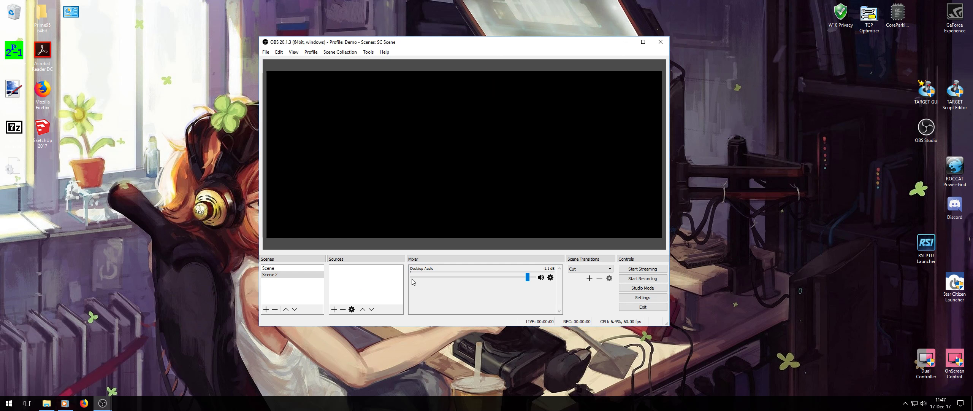
click(334, 309)
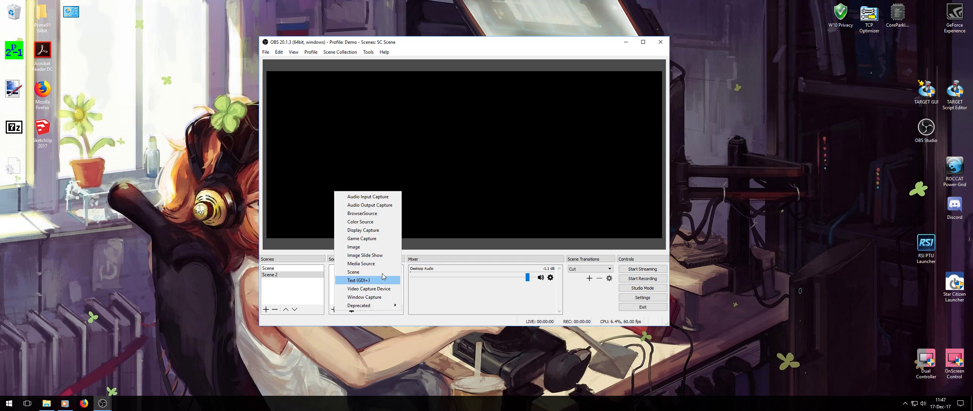
click(371, 247)
click(484, 238)
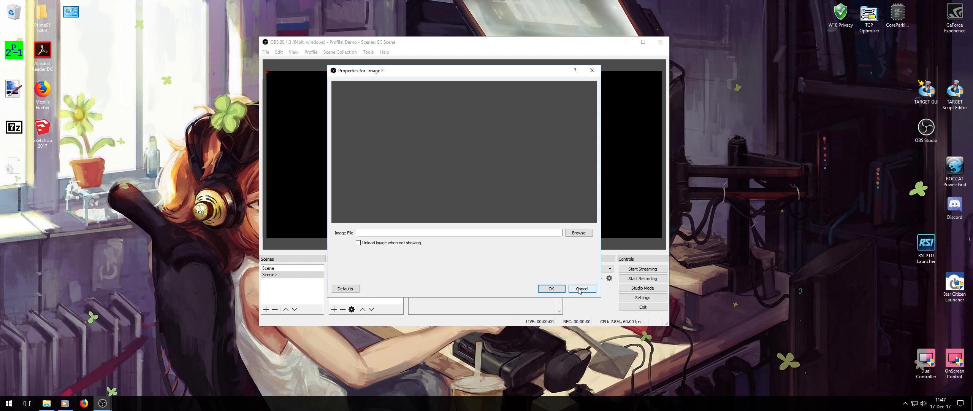
Load 890 Jump 1.png from the Vehicles & Ships folder into the new image source and fit it into the canvas's lower-right area.
click(579, 233)
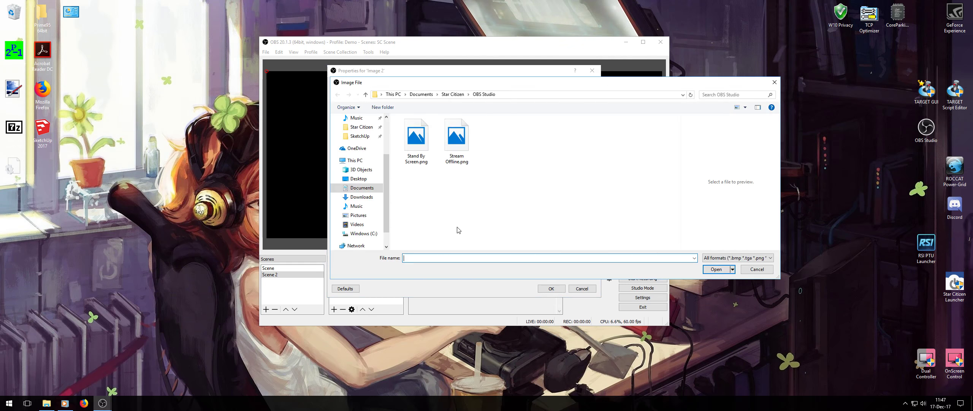
click(456, 95)
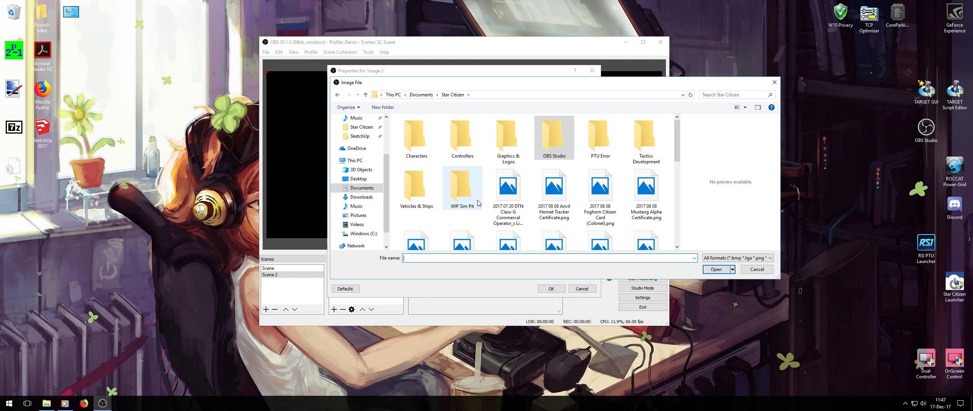
double_click(415, 187)
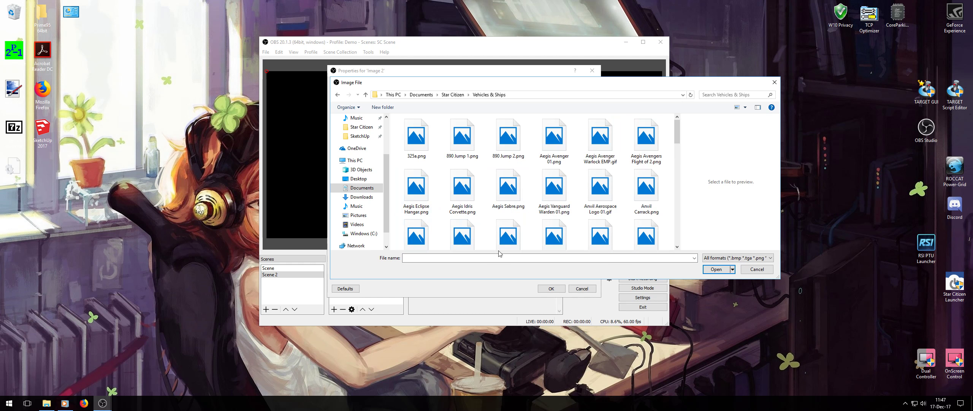
click(462, 137)
click(716, 269)
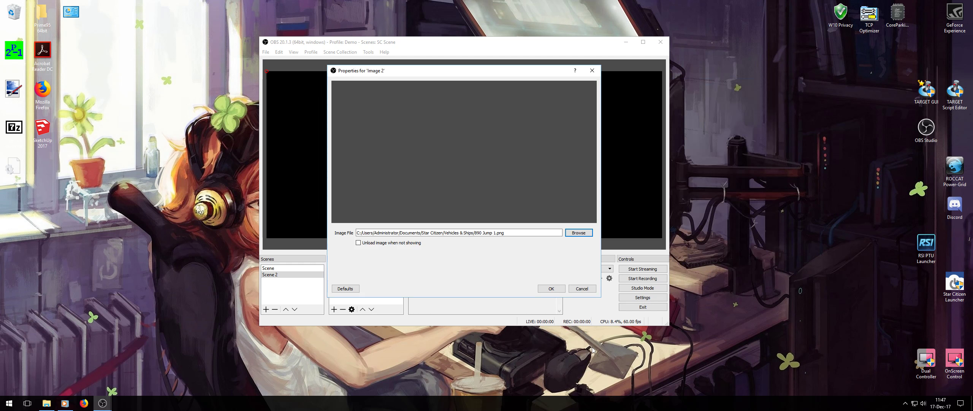
click(551, 288)
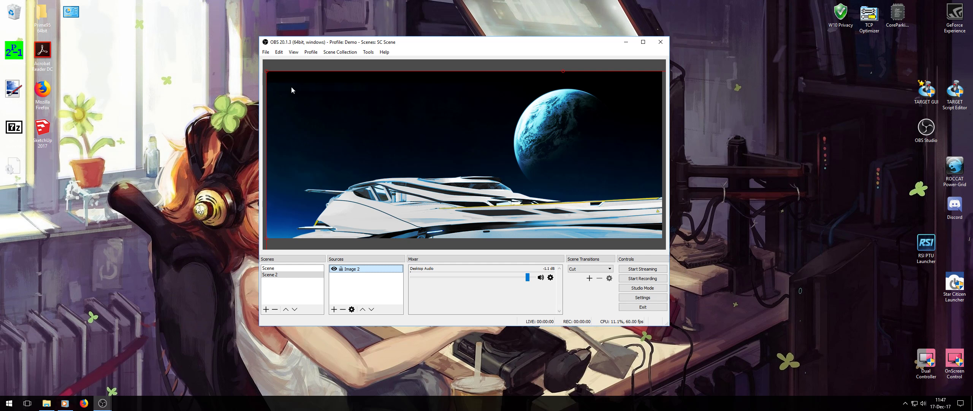
drag(267, 72, 539, 119)
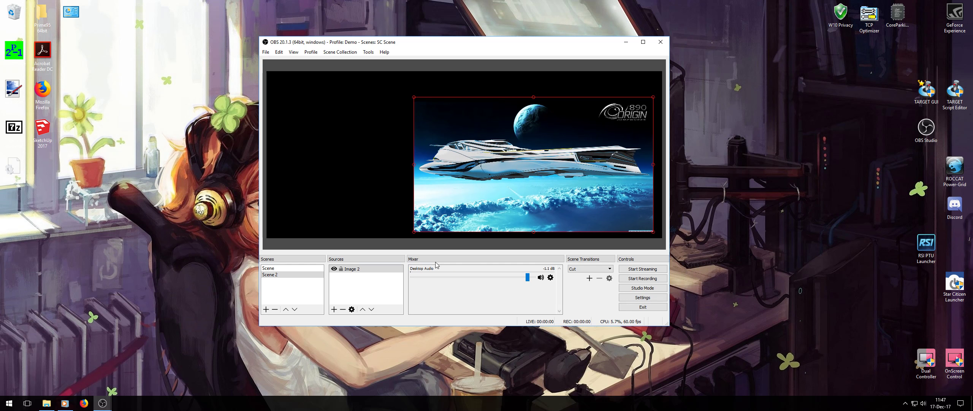
Switch back and forth between Scene and Scene 2 to compare their content, ending on Scene 2.
click(281, 268)
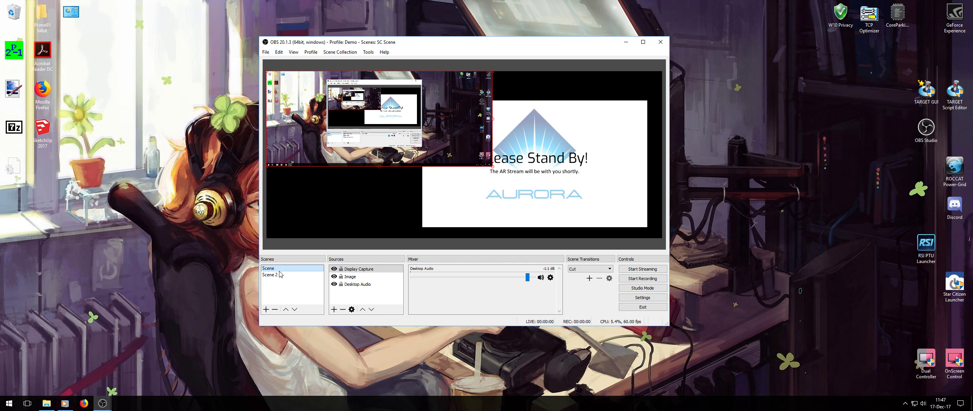
click(281, 274)
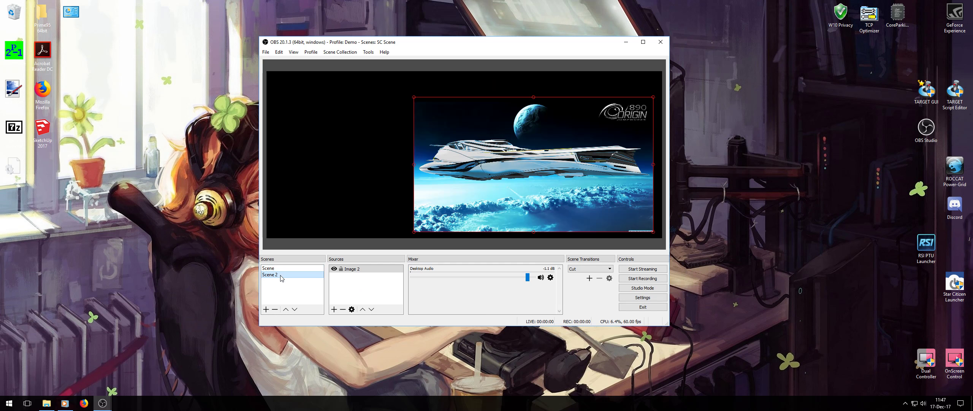
click(282, 268)
click(282, 275)
click(282, 268)
click(282, 275)
click(311, 52)
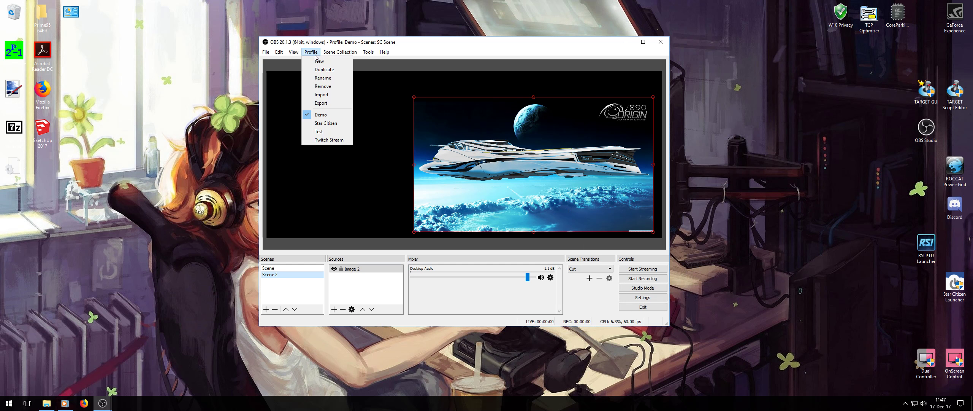
click(499, 50)
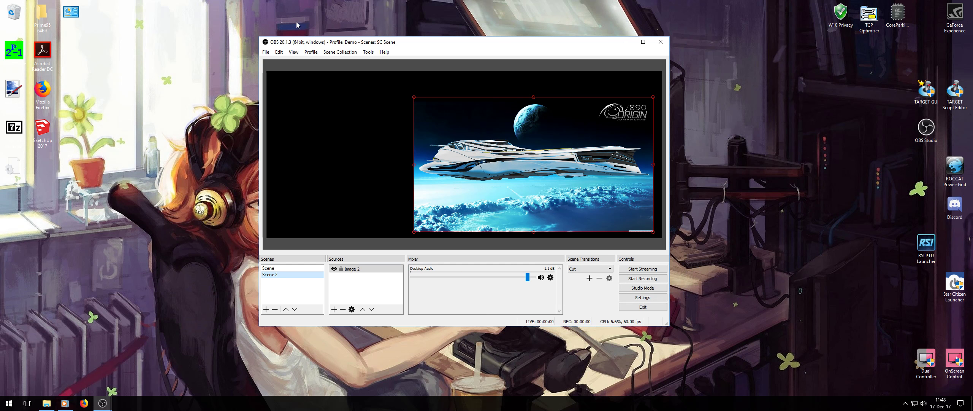
click(311, 52)
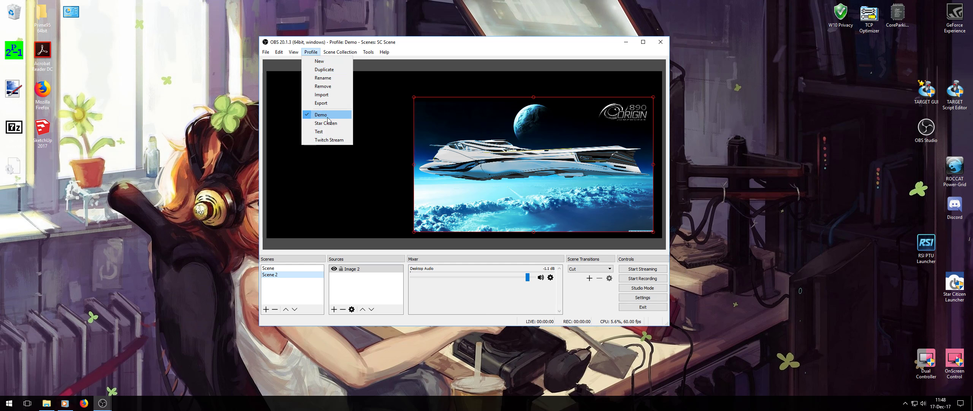
click(470, 52)
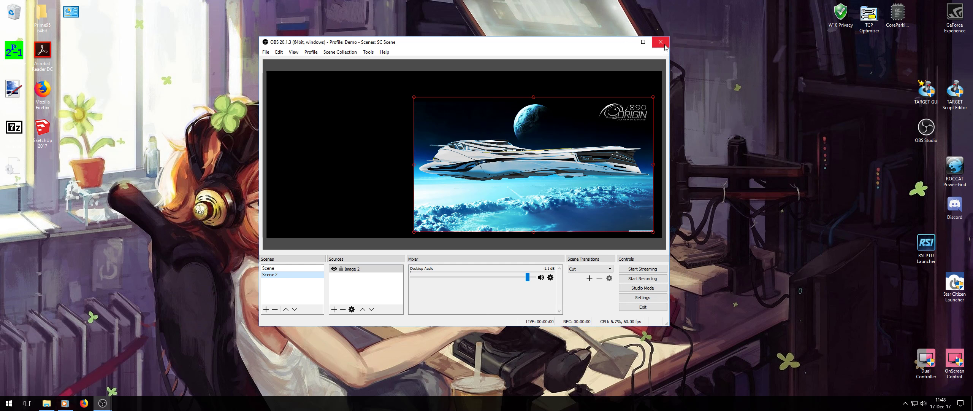
click(385, 52)
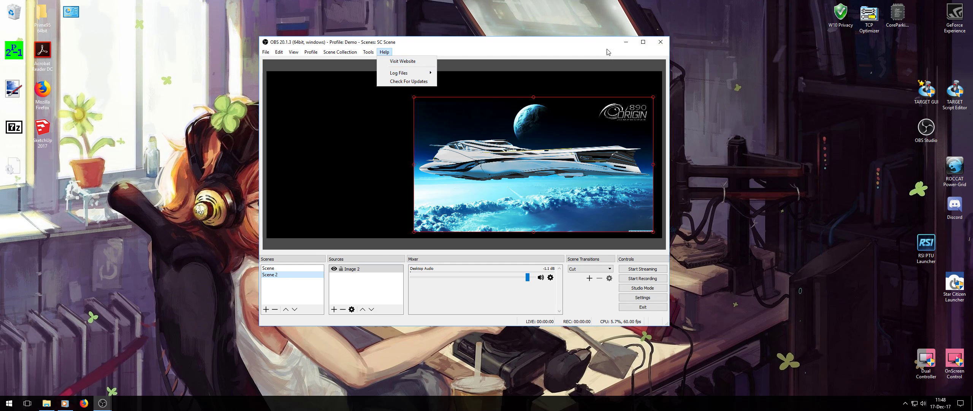
Close the Demo profile's OBS window and bring up the other OBS instance running the Star Citizen profile.
click(501, 49)
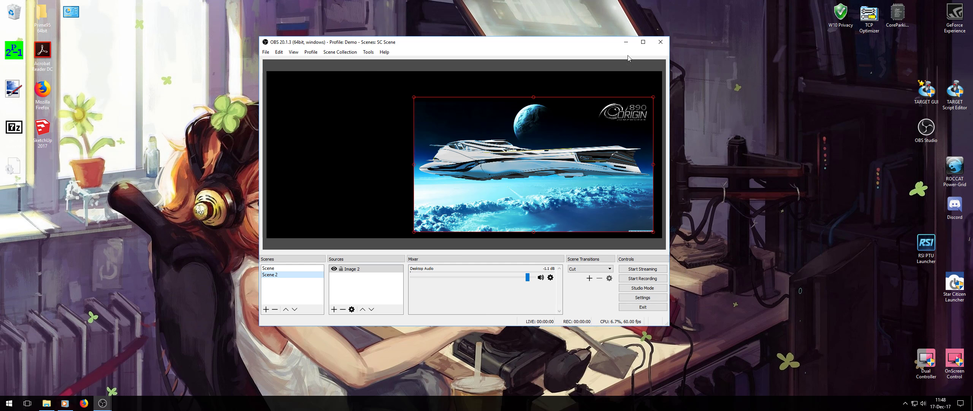
click(663, 43)
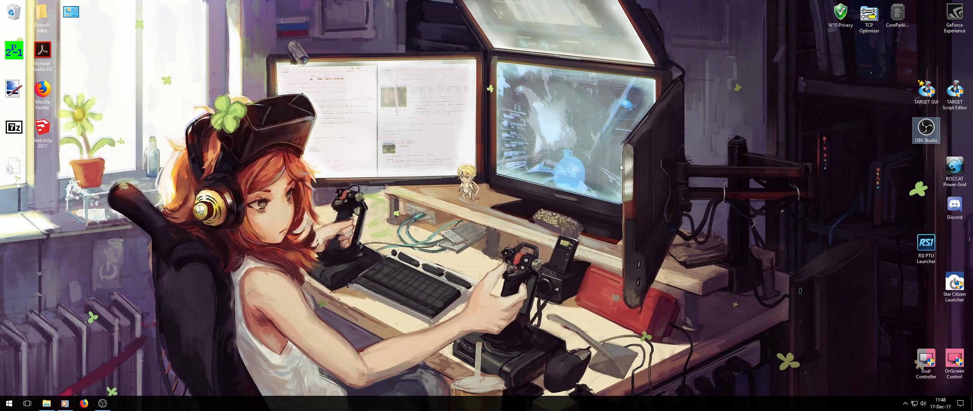
click(104, 402)
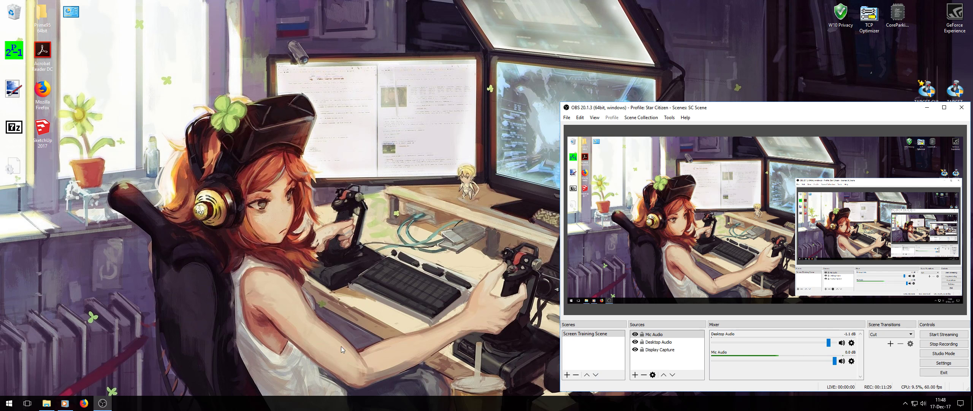
Play Tank! in Windows Media Player and lower the Desktop Audio volume in the OBS mixer to about -24 dB.
click(61, 403)
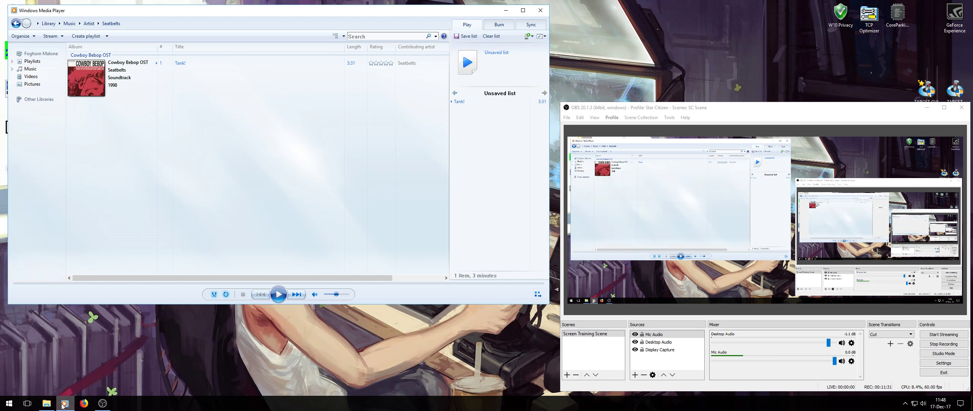
click(275, 296)
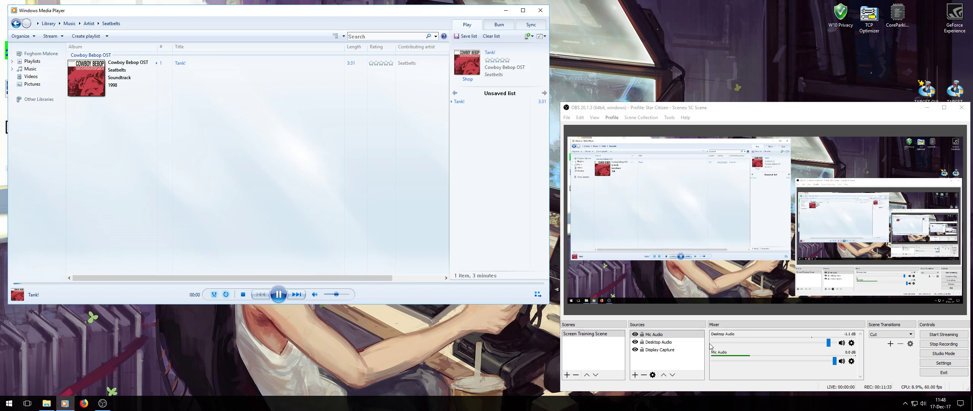
drag(831, 344, 761, 344)
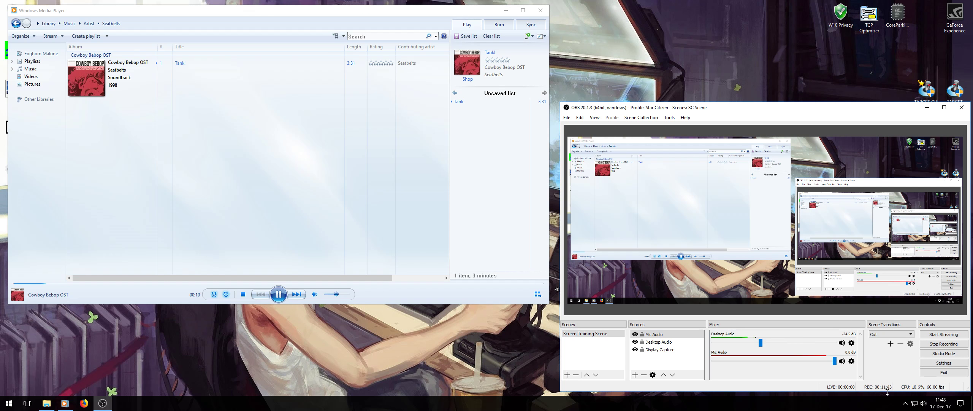